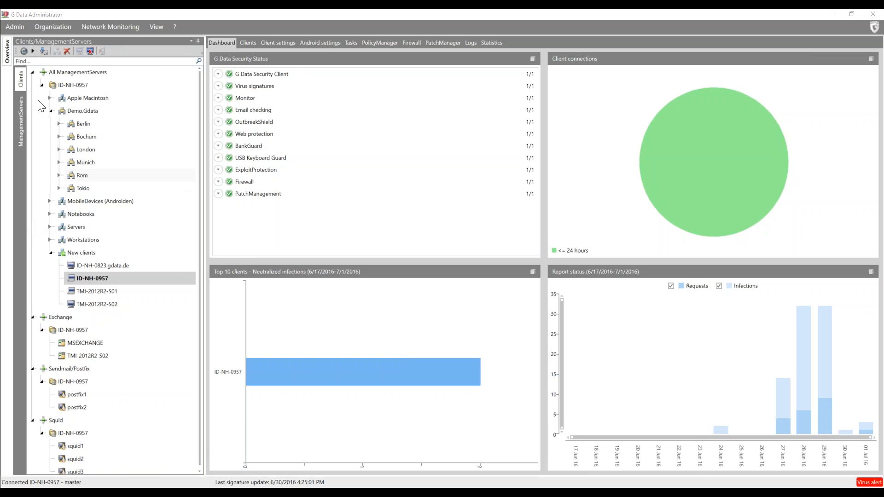
Collapse the client tree completely, leaving only the All ManagementServers, Exchange, Sendmail/Postfix and Squid nodes showing.
left_click(51, 111)
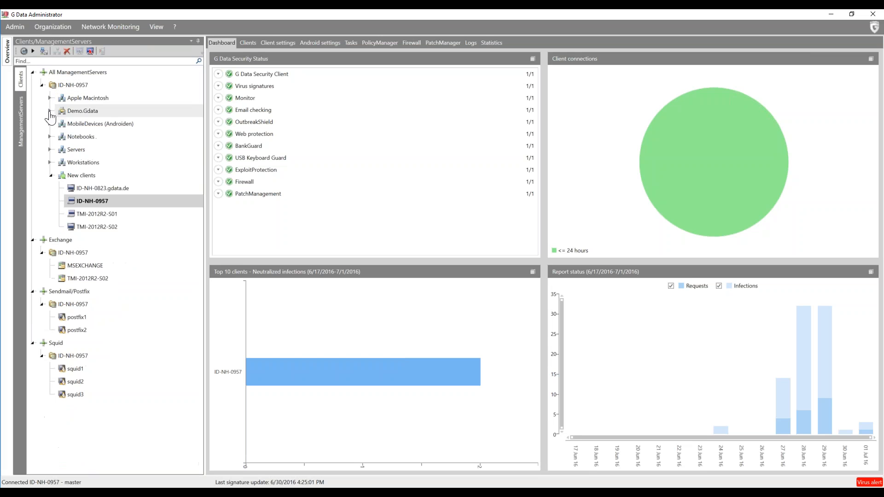
left_click(49, 177)
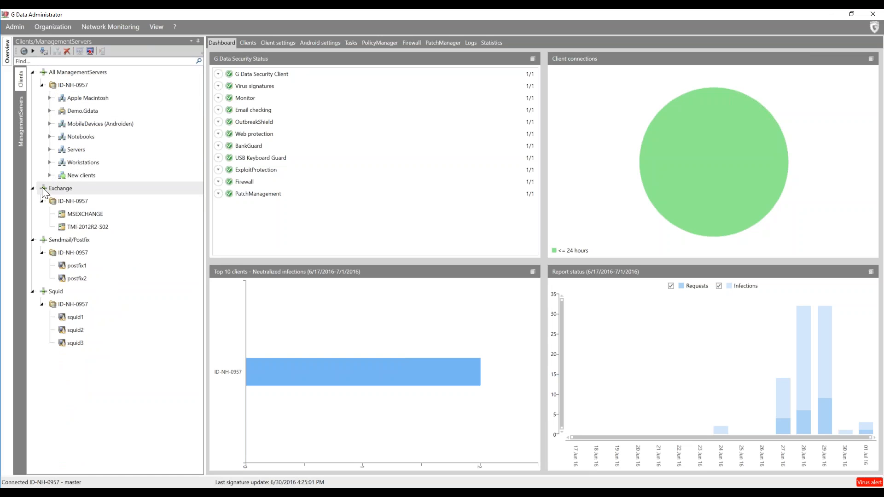
left_click(32, 189)
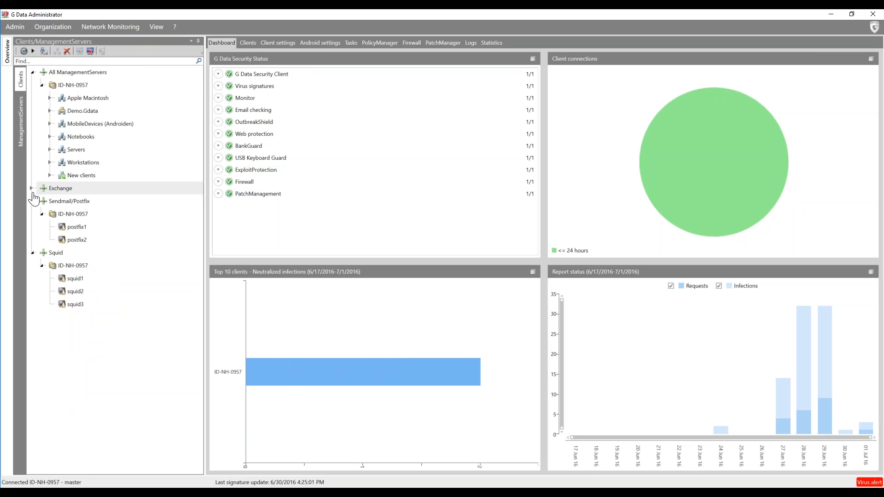
left_click(33, 202)
left_click(32, 214)
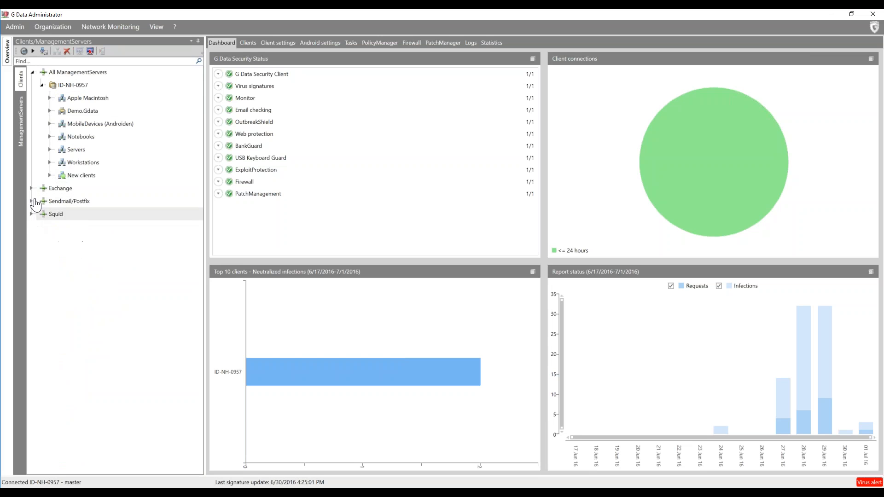
left_click(41, 87)
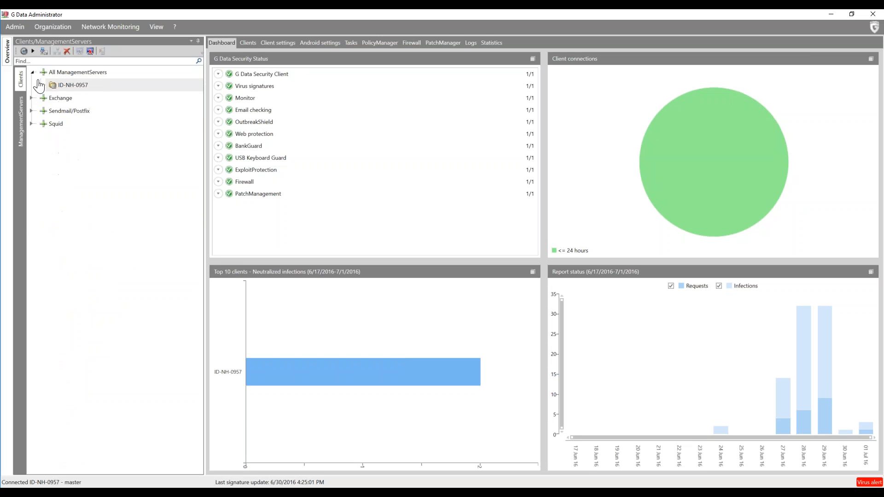
left_click(31, 73)
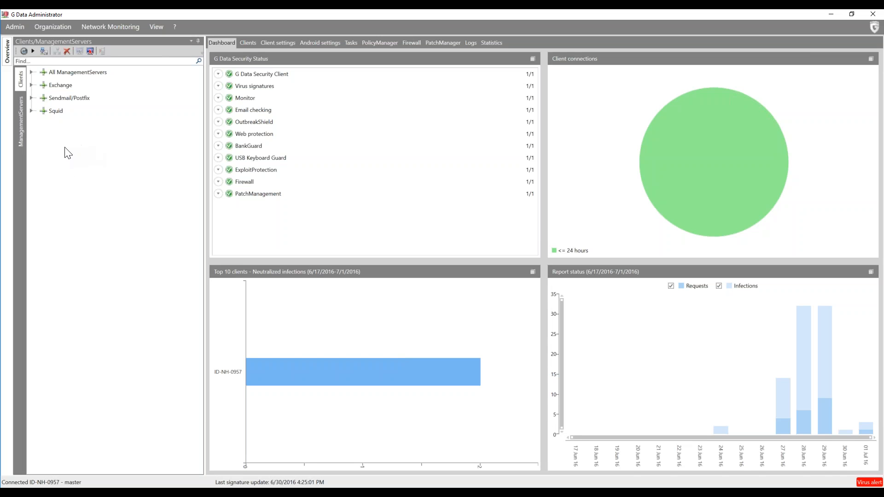
Expand the management server tree, view the servers overview, and show only the details of the subnet server demo-sub.
left_click(20, 124)
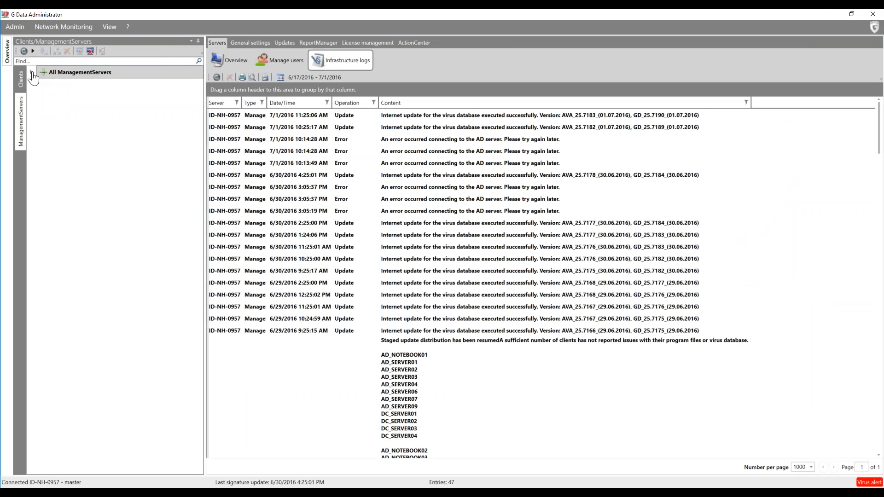
left_click(33, 72)
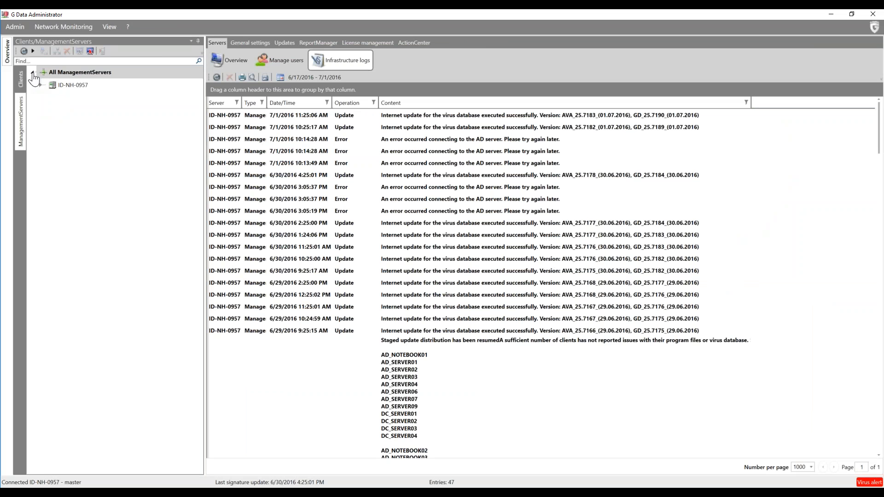
left_click(40, 86)
left_click(223, 65)
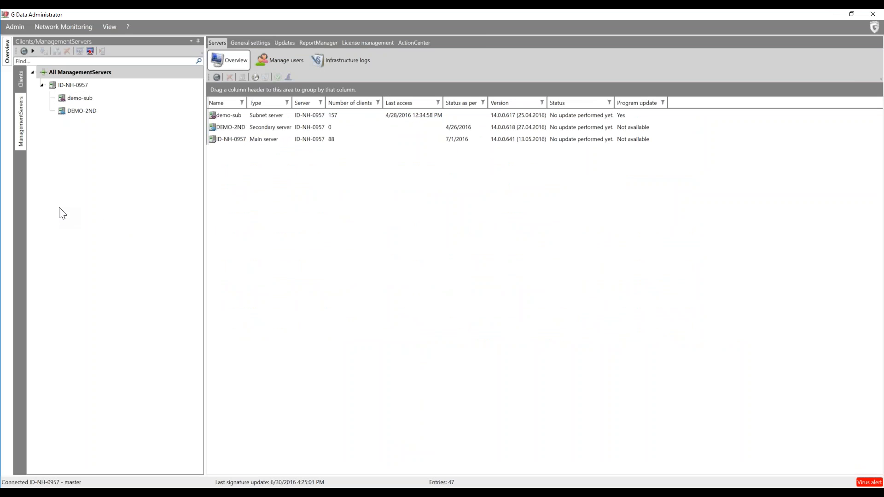
left_click(73, 98)
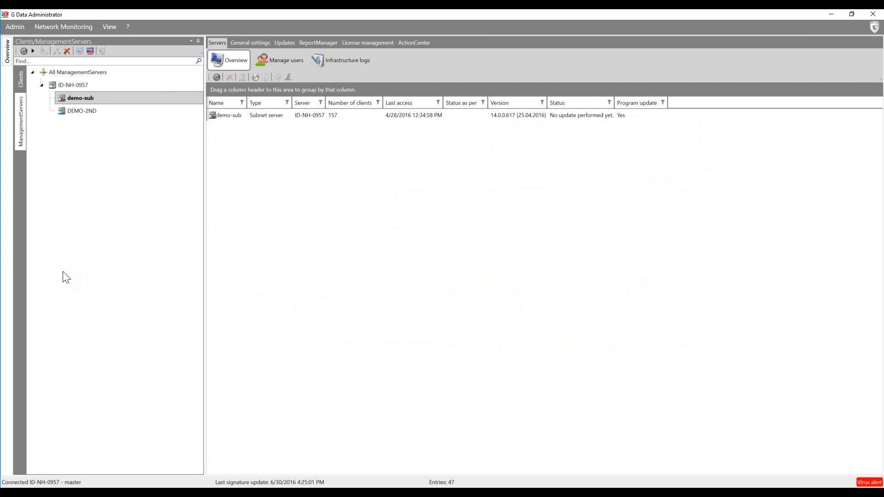
Return to the clients dashboard and enlarge the G Data Security Status, Client connections and Top 10 clients widgets in turn.
left_click(20, 80)
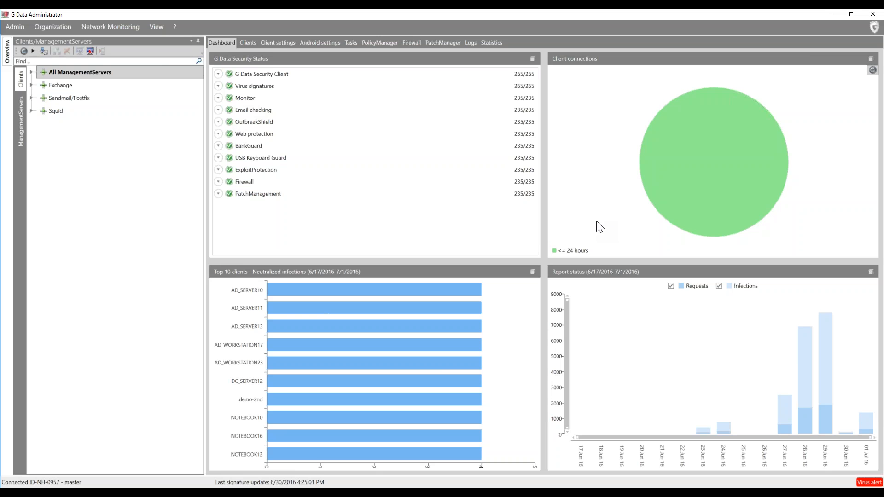
mouse_move(696, 146)
left_click(533, 58)
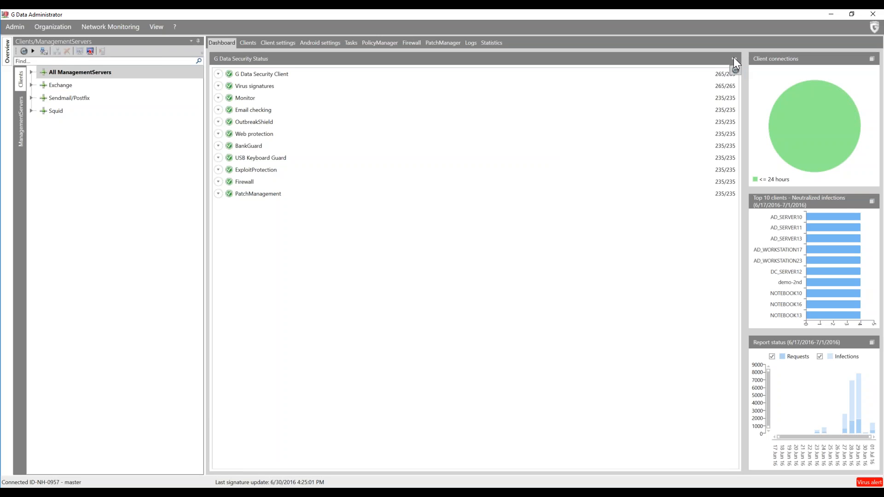
left_click(871, 59)
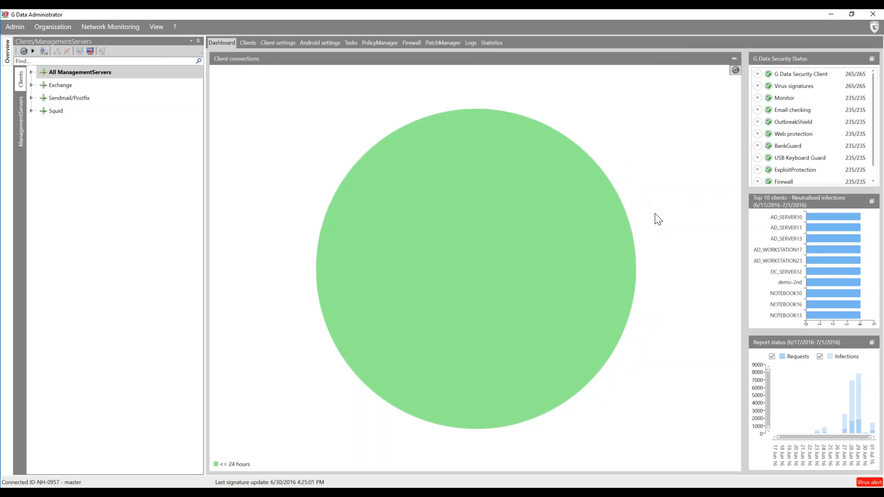
mouse_move(509, 240)
left_click(873, 202)
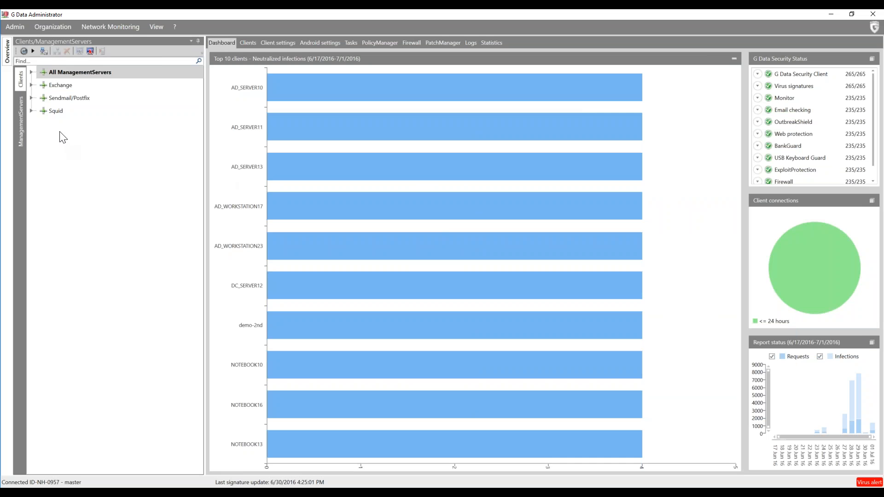
Expand the All ManagementServers, Exchange, Sendmail/Postfix and Squid nodes in the client tree.
left_click(30, 72)
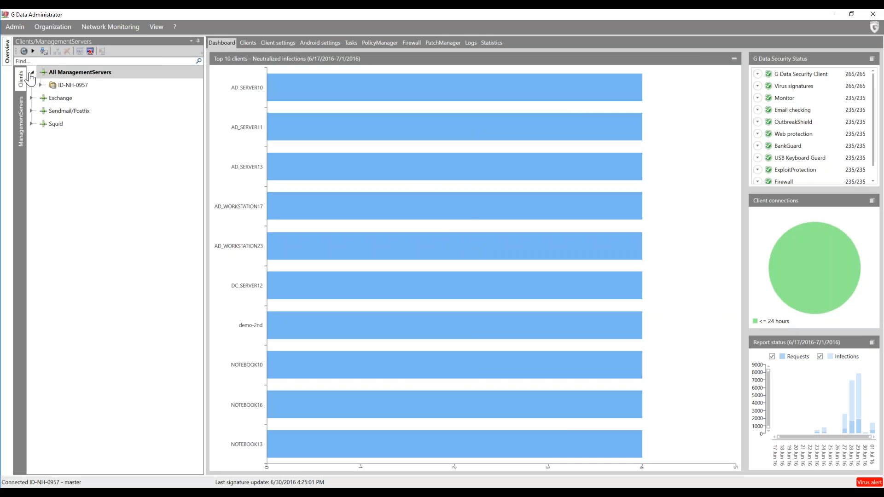
left_click(31, 98)
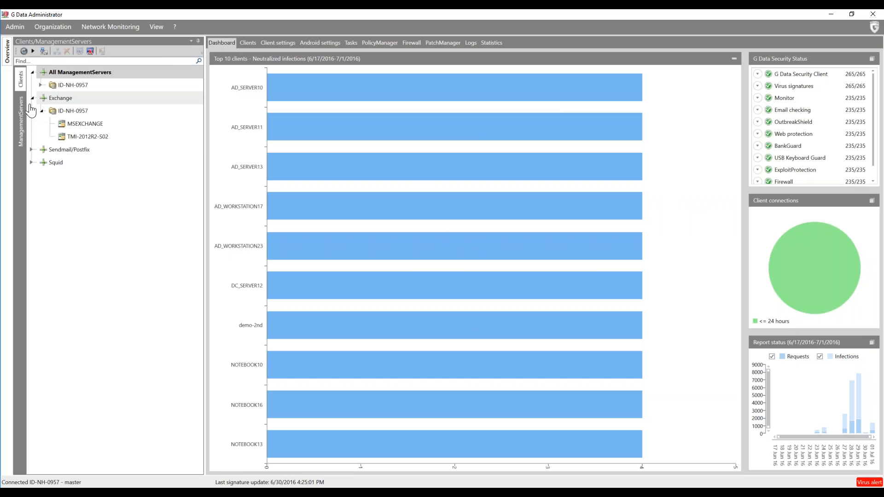
left_click(32, 150)
left_click(31, 201)
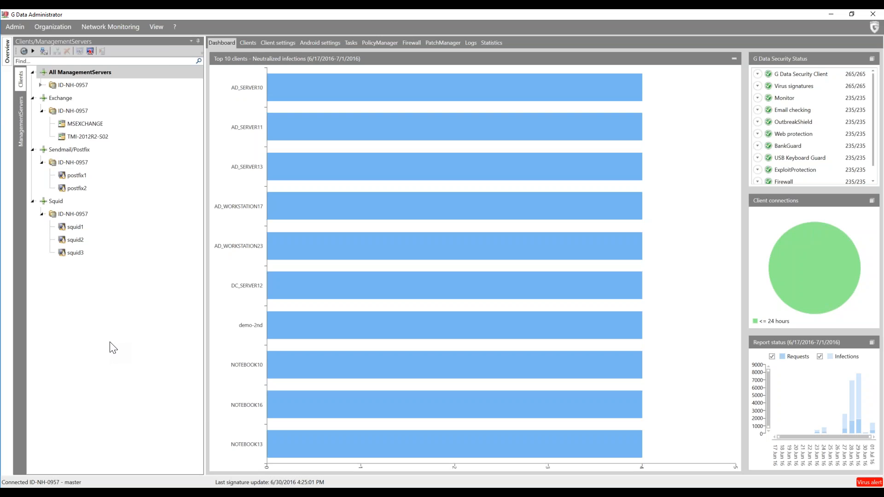
View the rule wizard that assigns clients to groups, and close it without adding a rule.
left_click(54, 29)
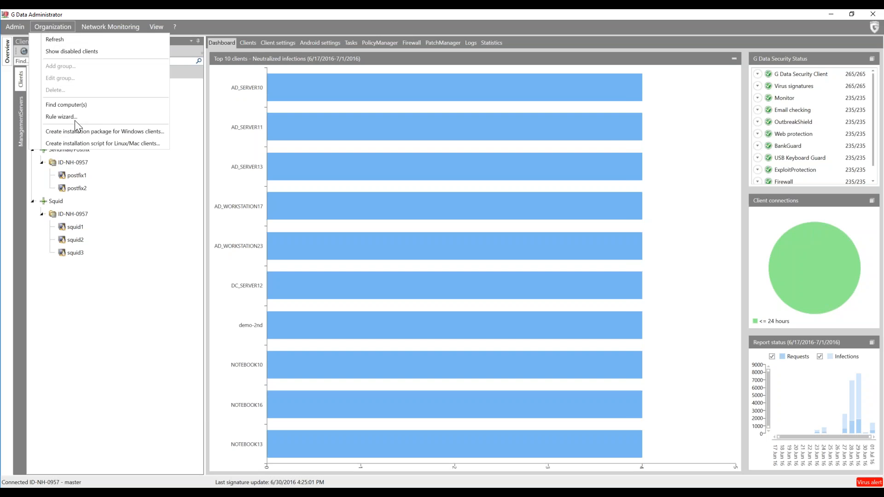
left_click(60, 117)
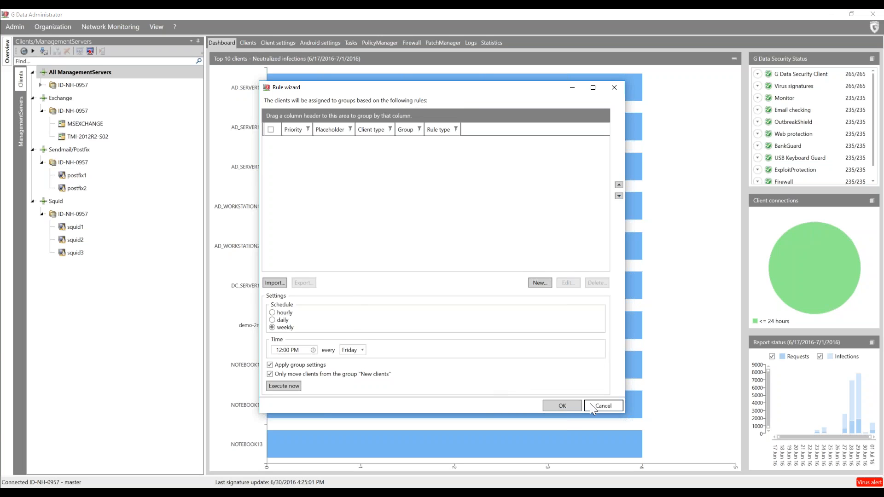
left_click(573, 403)
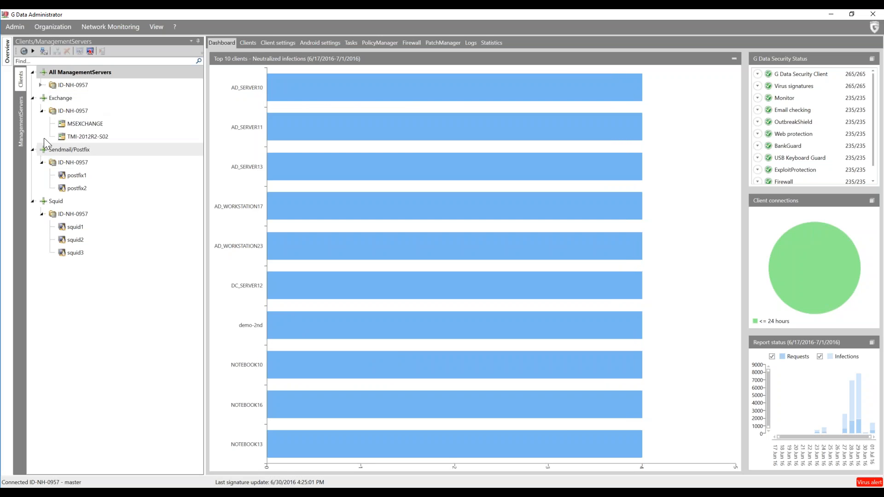
Move client ID-NH-0957 from New clients to the Sales group under Notebooks, without preserving its group jobs.
left_click(41, 85)
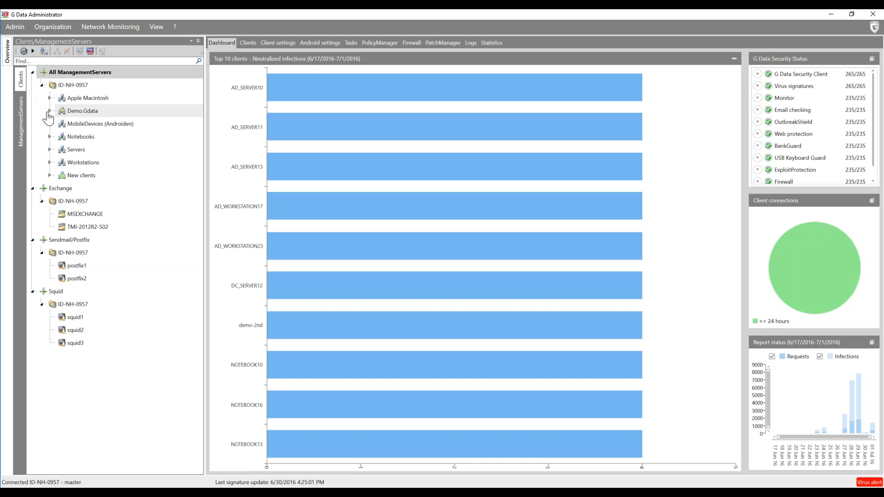
left_click(50, 176)
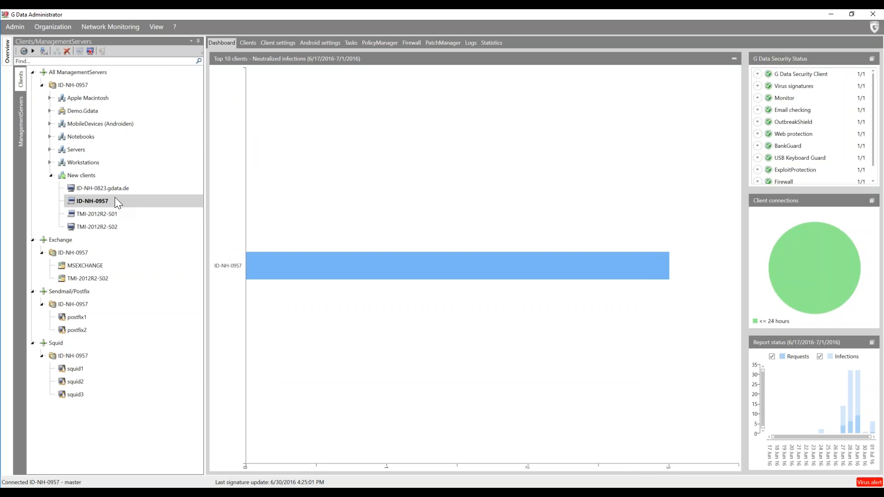
left_click(49, 138)
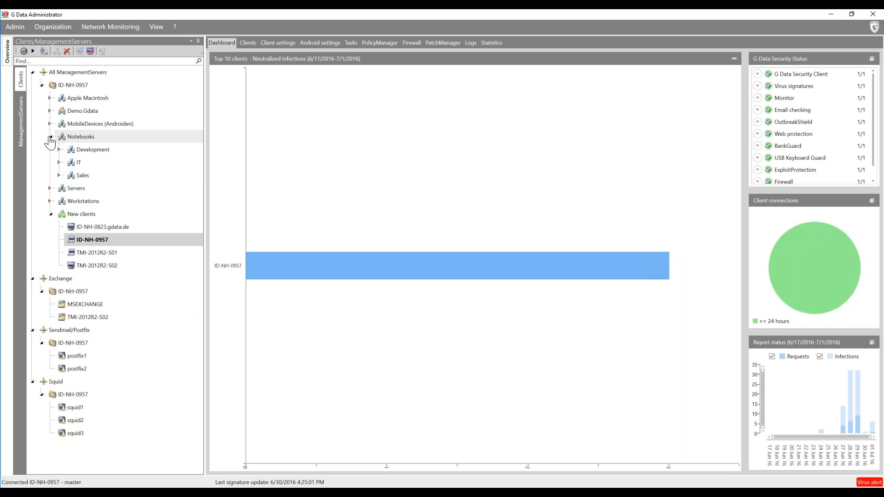
left_click(58, 176)
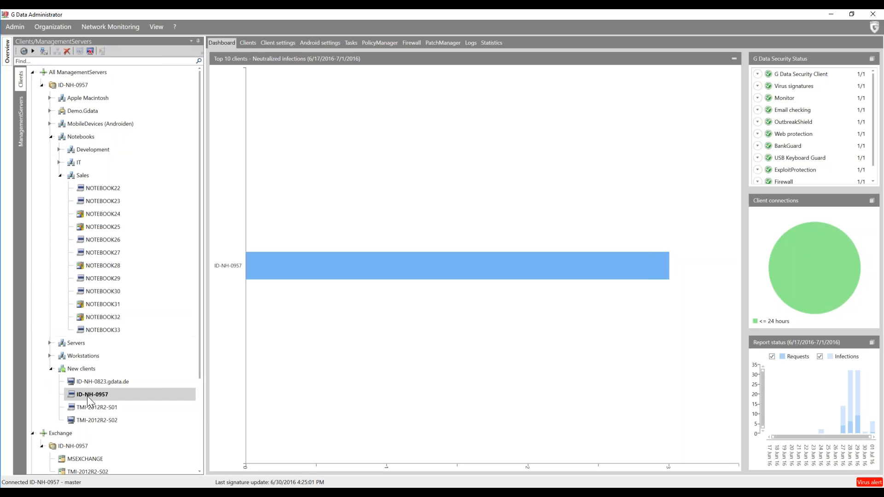
left_click_drag(87, 396, 82, 174)
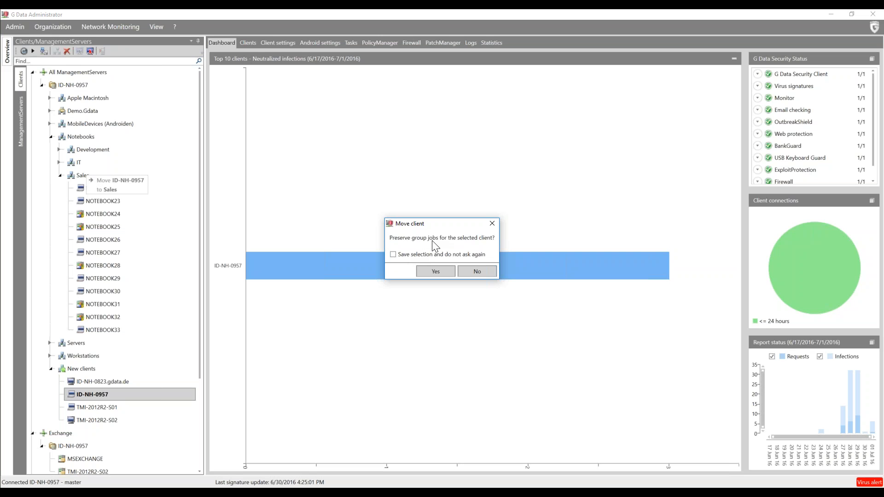
left_click(466, 269)
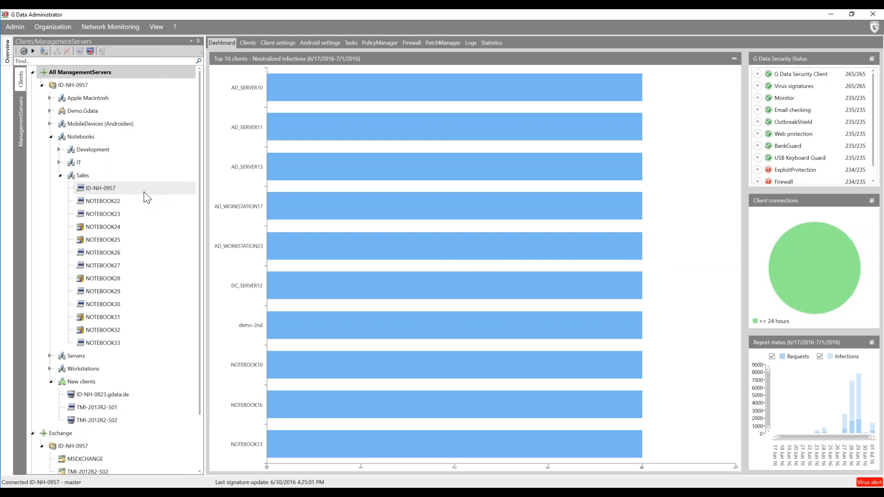
Try to return client ID-NH-0957 from Sales to New clients, and instead move it to Development under Notebooks without preserving group jobs.
left_click(123, 186)
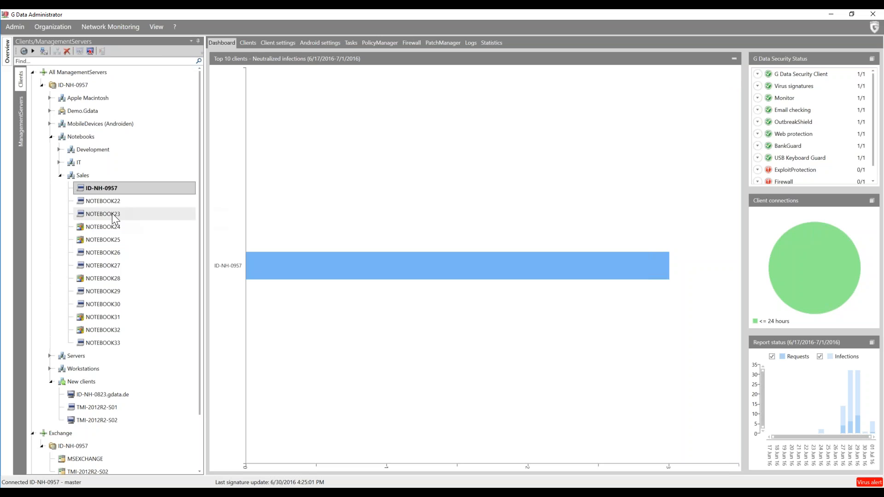
left_click_drag(92, 187, 85, 384)
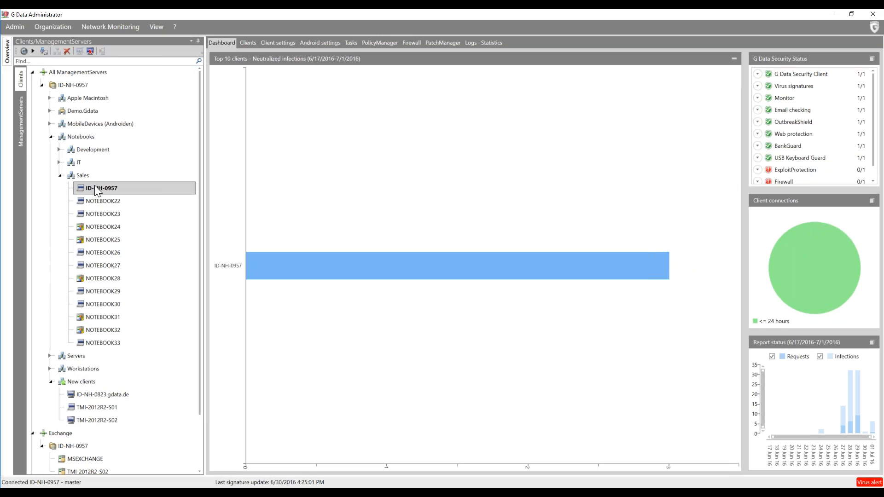
left_click_drag(106, 187, 88, 152)
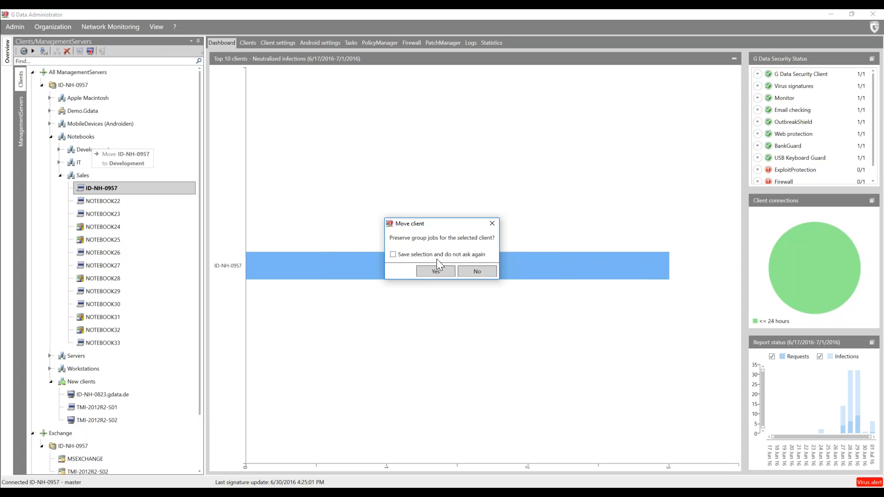
left_click(473, 275)
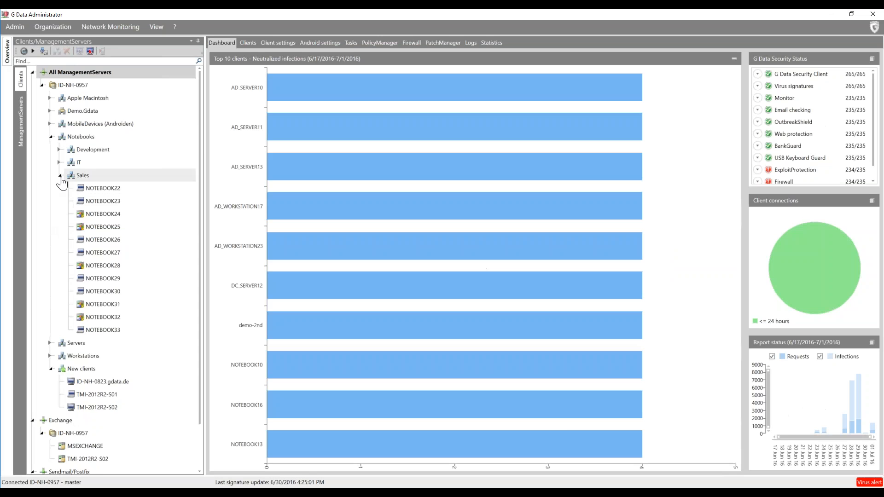
Move client ID-NH-0957 out of the Development group directly under the ID-NH-0957 server node, without preserving group jobs.
left_click(60, 176)
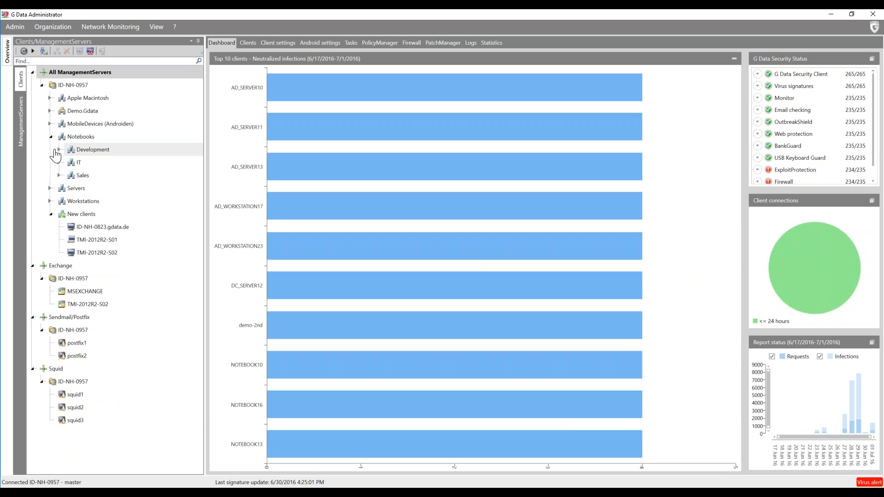
left_click(58, 149)
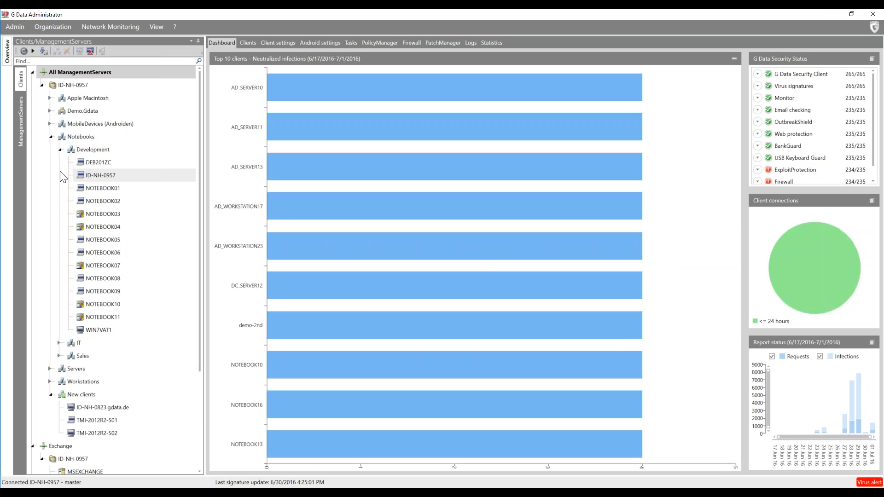
left_click(95, 175)
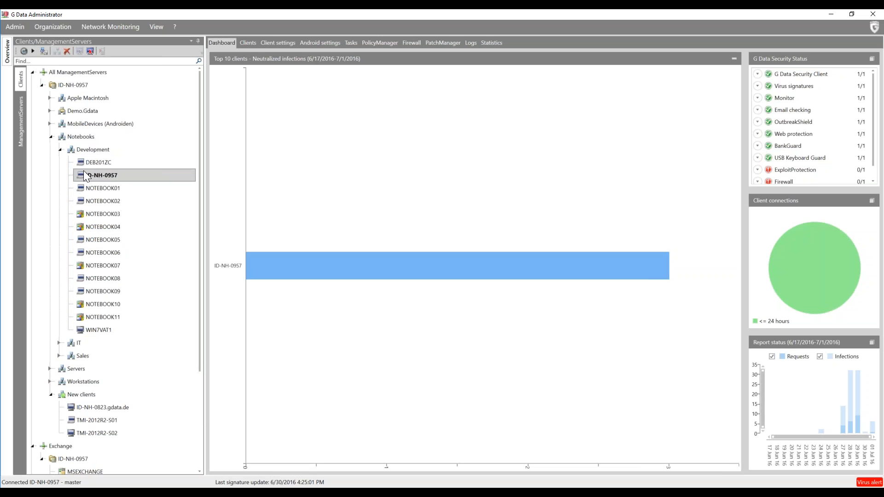
left_click_drag(96, 175, 77, 85)
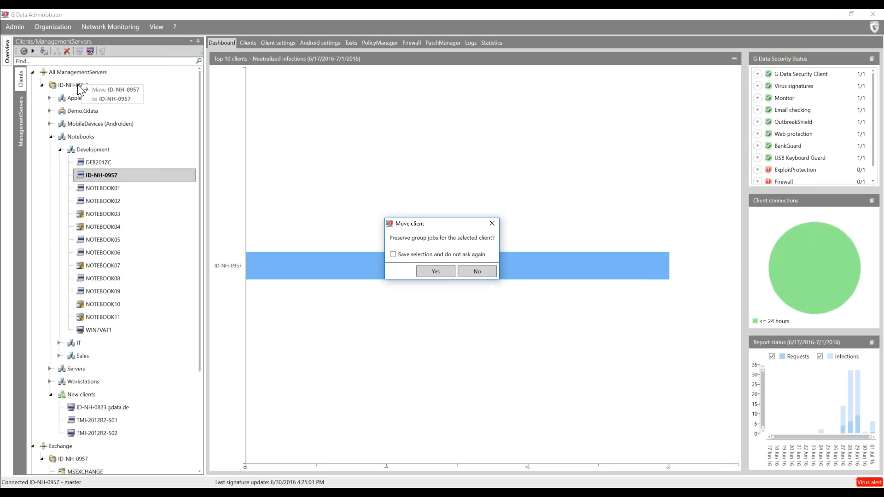
left_click(483, 270)
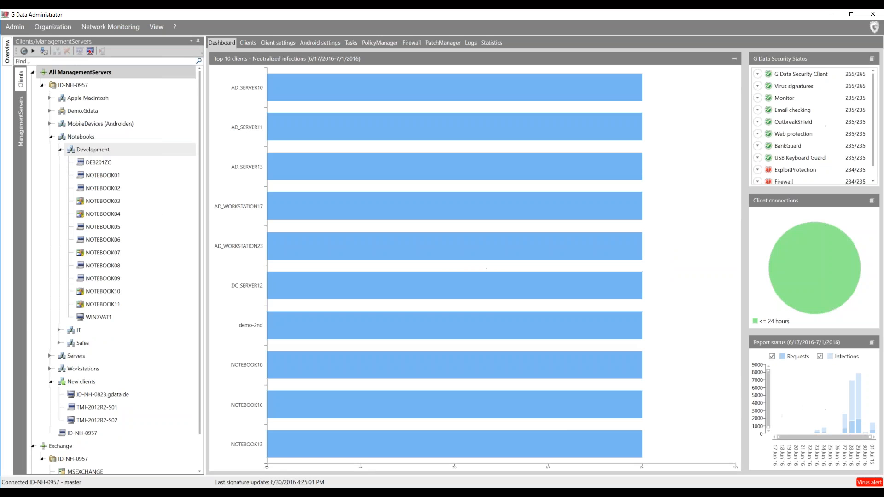
Collapse the Development, New clients and Notebooks groups in the client tree.
left_click(60, 150)
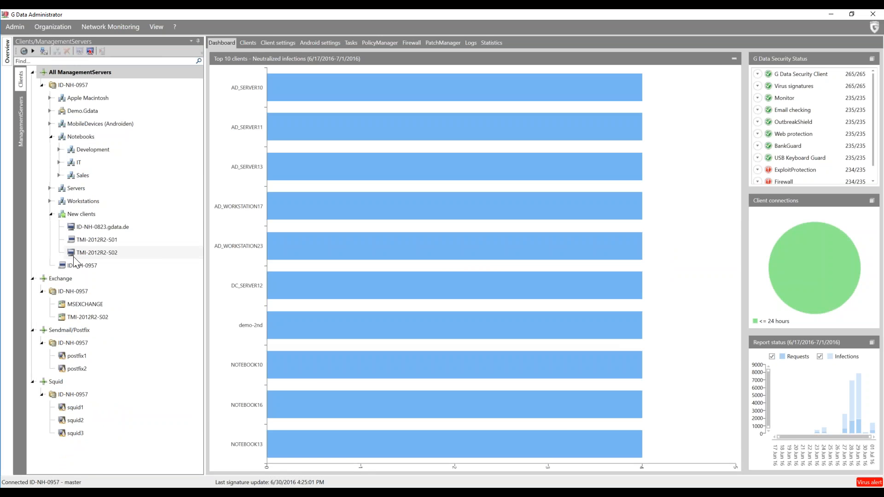
left_click(51, 215)
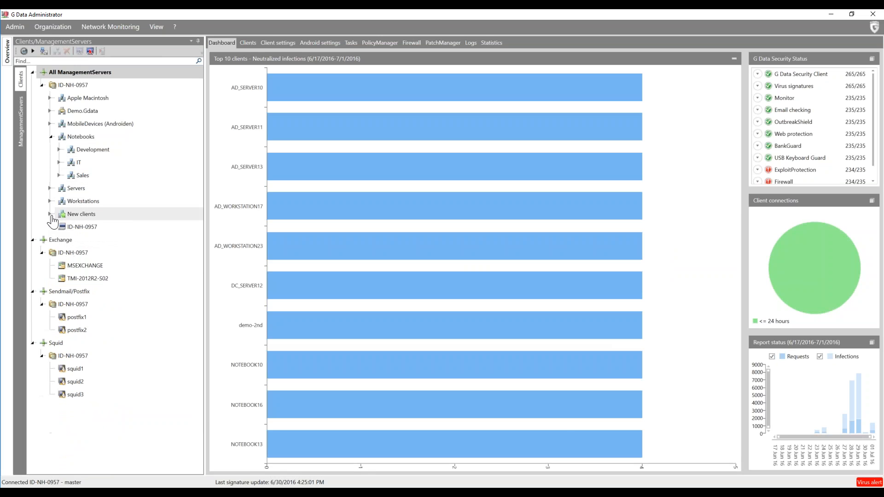
left_click(50, 138)
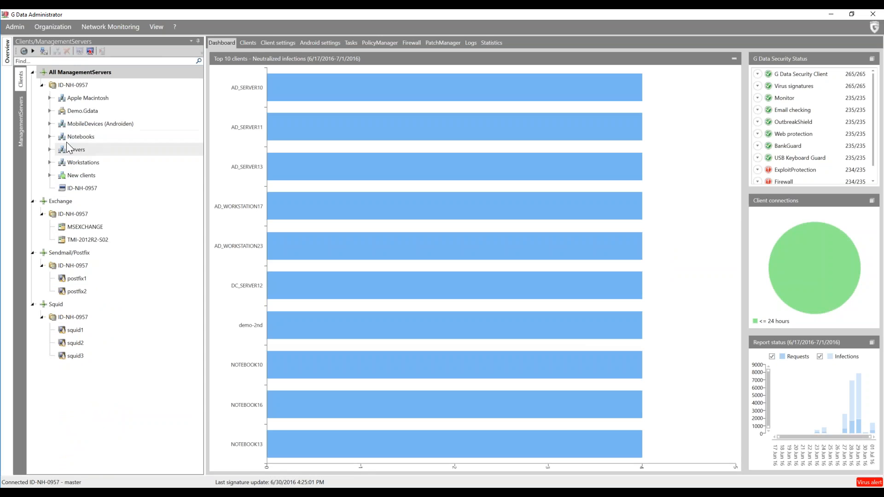
Display the client overview for ID-NH-0957 and check its security status.
left_click(73, 187)
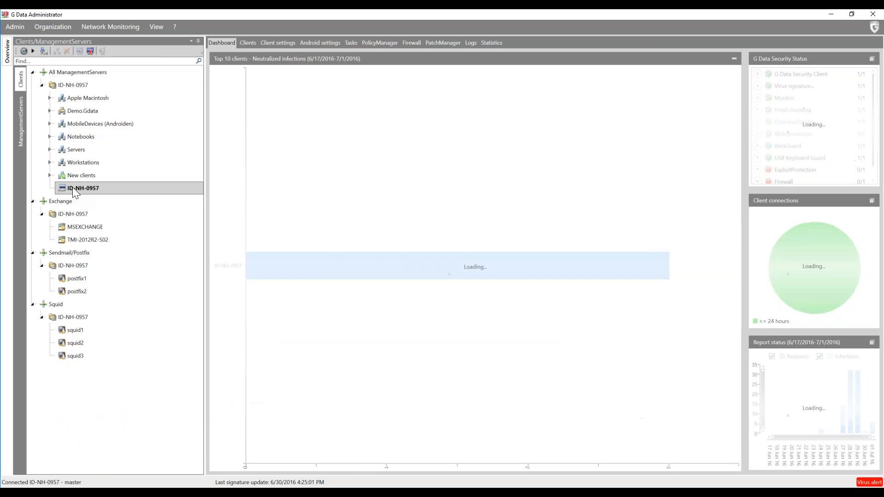
left_click(248, 42)
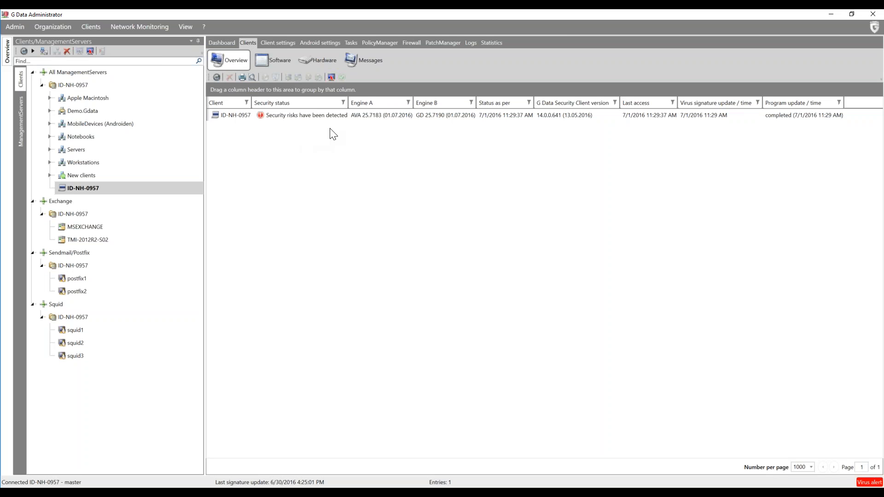
mouse_move(292, 116)
Show the software inventory of client ID-NH-0957, grouped by name and by installation date.
left_click(274, 58)
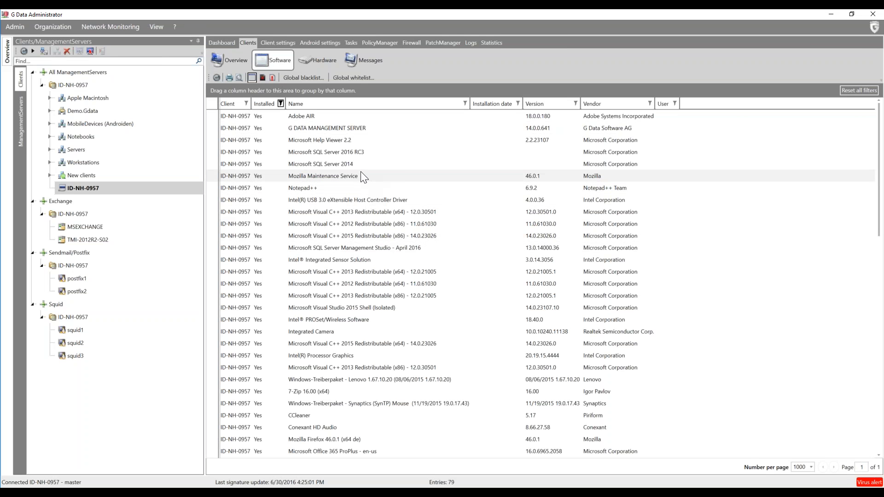
left_click(338, 127)
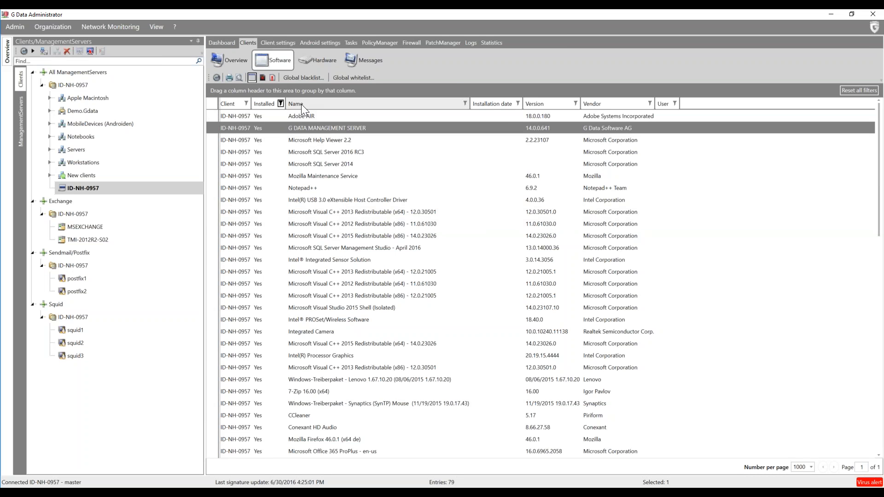
left_click_drag(301, 104, 284, 92)
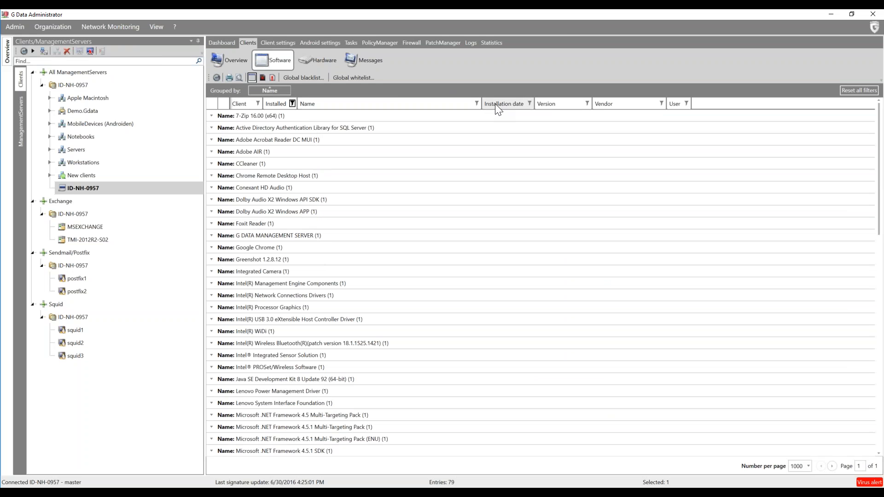
mouse_move(495, 104)
left_mouse_down()
mouse_move(446, 91)
mouse_move(391, 90)
left_mouse_up()
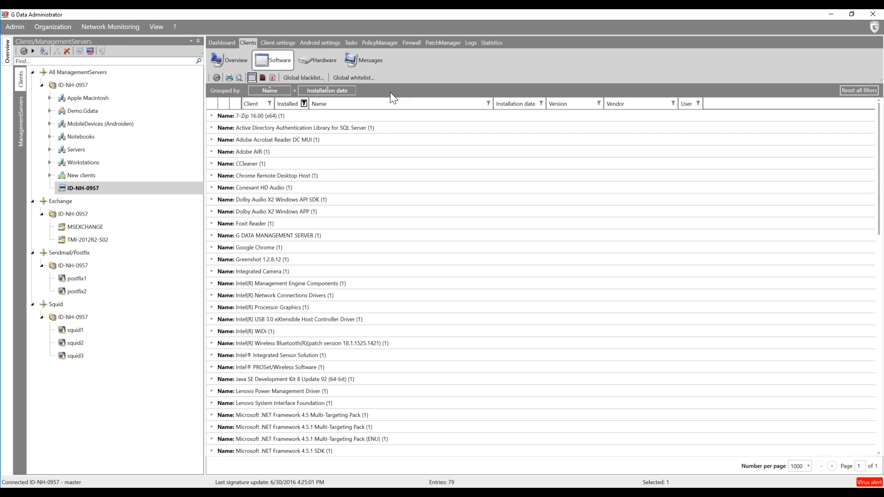
Expand the inventory groups for 7-Zip 16.00 (x64) and Active Directory Authentication Library for SQL Server down to their entries.
left_click(211, 116)
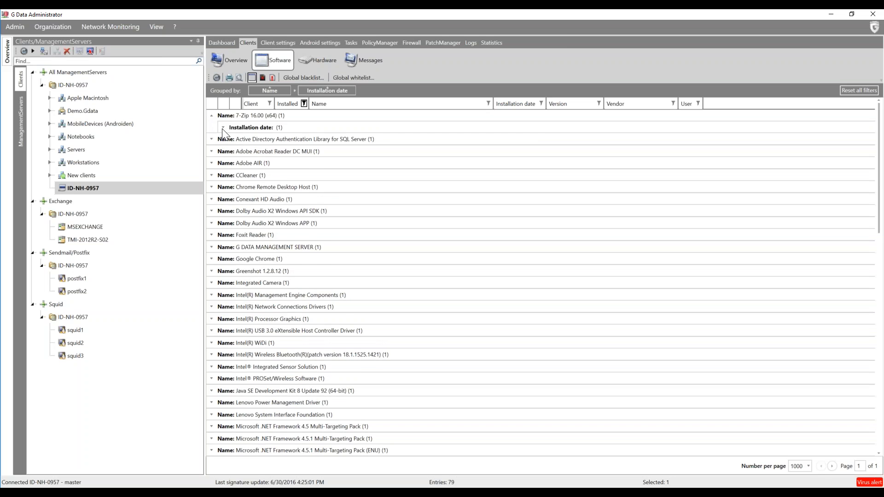
left_click(223, 127)
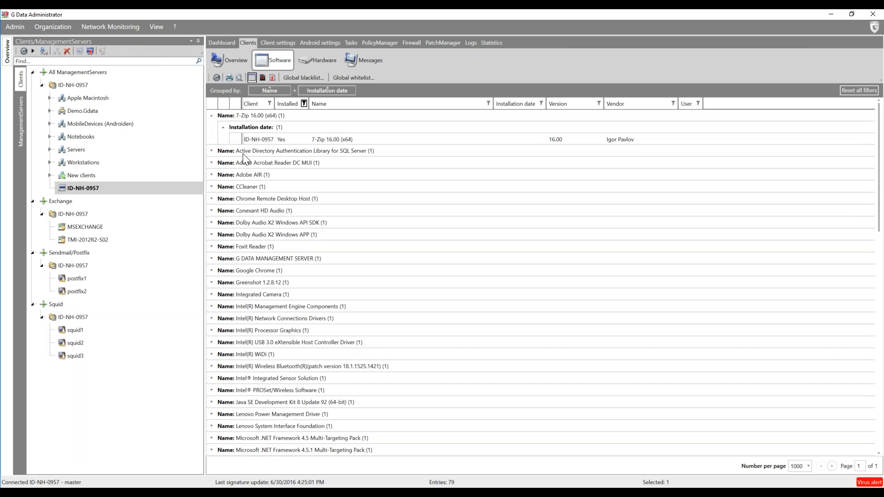
left_click(211, 151)
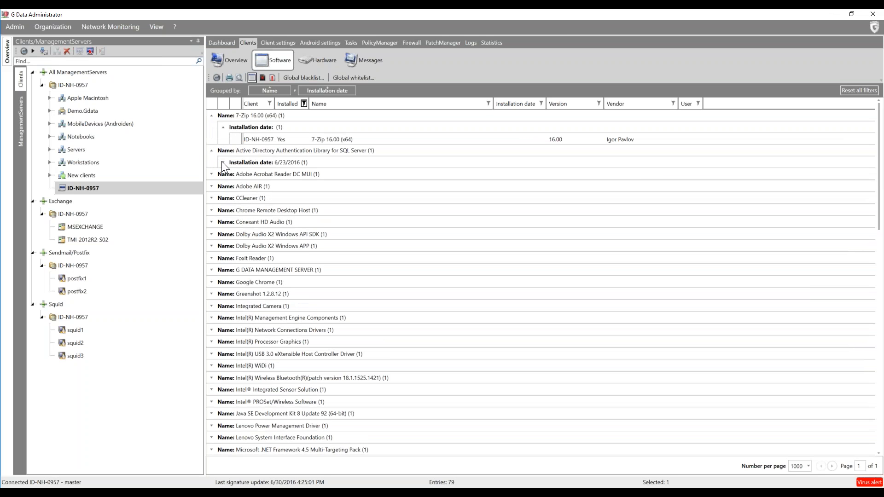
left_click(223, 163)
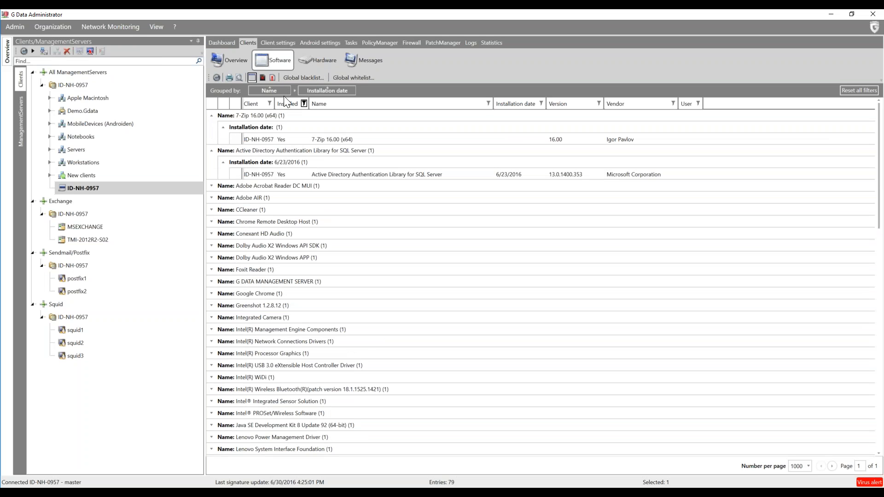
Show the hardware inventory of client ID-NH-0957 and widen the CPU column to fit the full processor name.
left_click(324, 59)
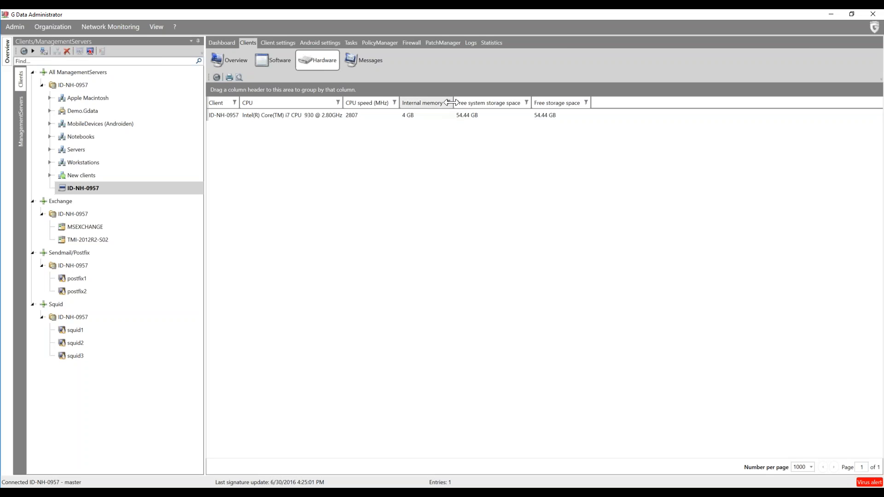
left_click(430, 114)
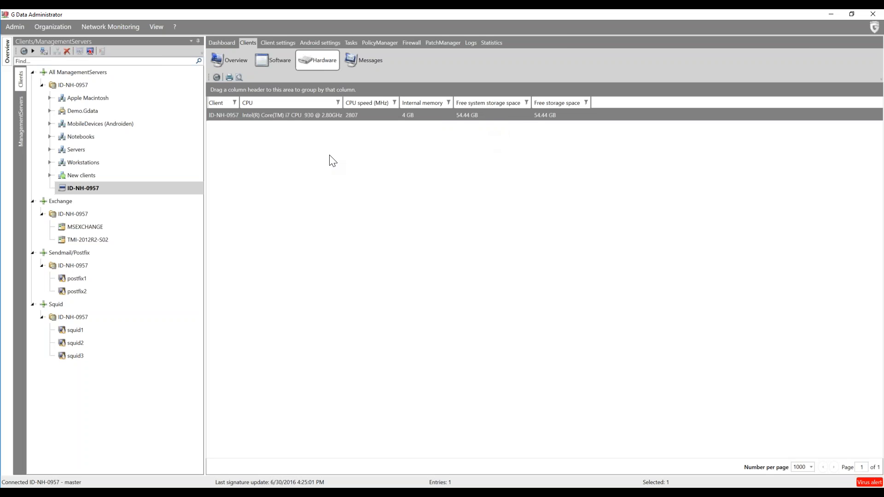
left_click_drag(343, 99, 395, 99)
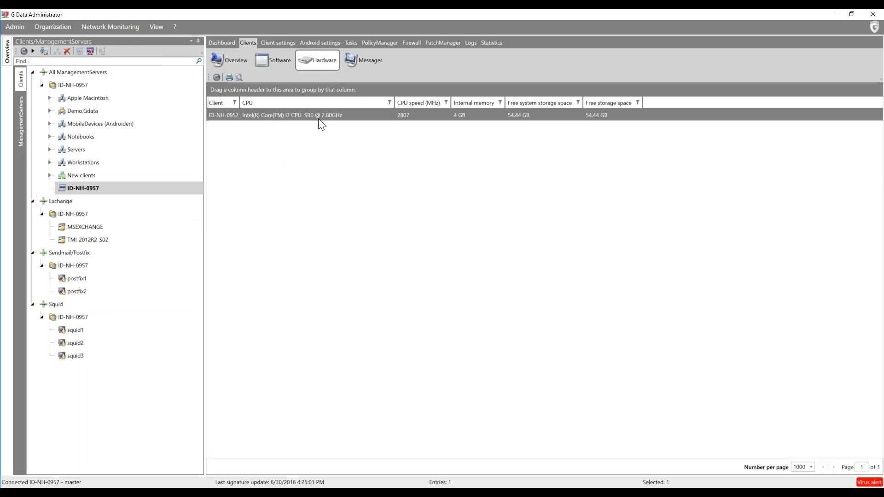
Review the general client settings of ID-NH-0957, including the tray icon and assigned server options, without changing them.
left_click(272, 43)
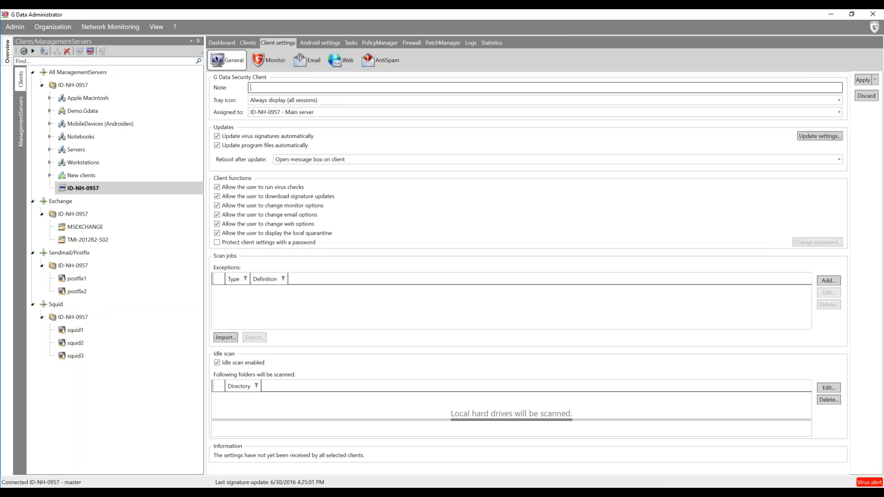
left_click(313, 90)
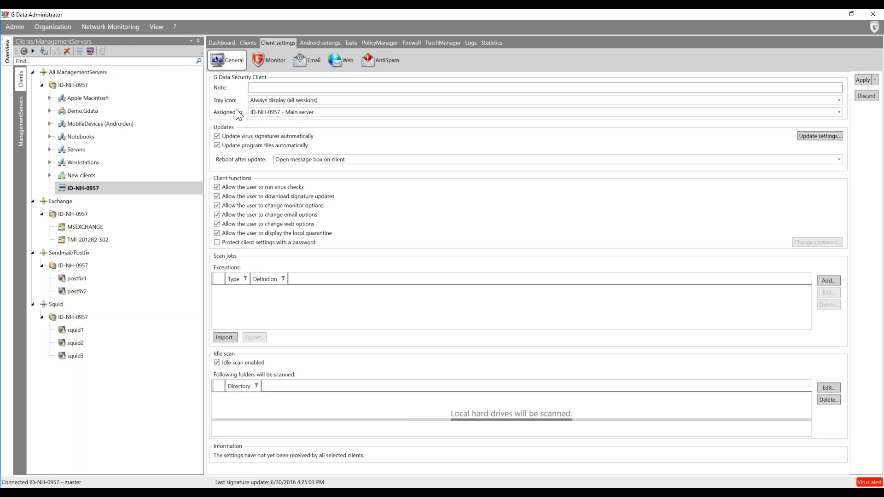
left_click(262, 98)
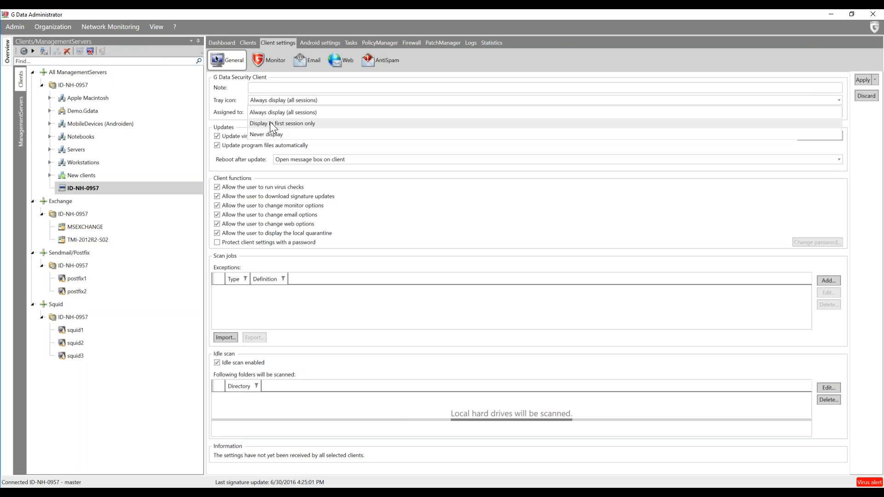
left_click(270, 96)
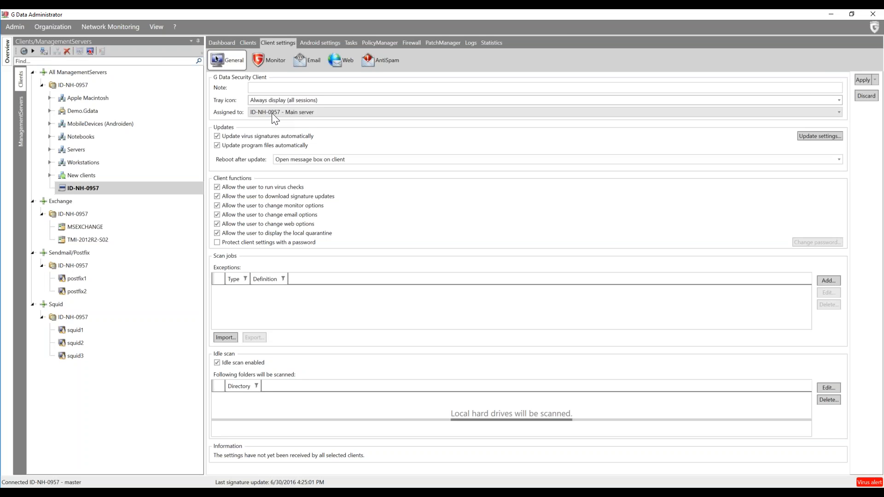
left_click(272, 112)
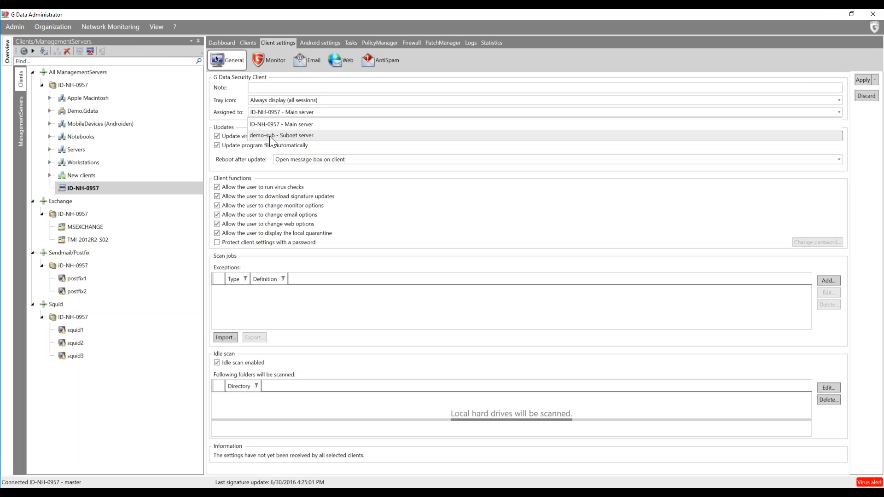
left_click(239, 110)
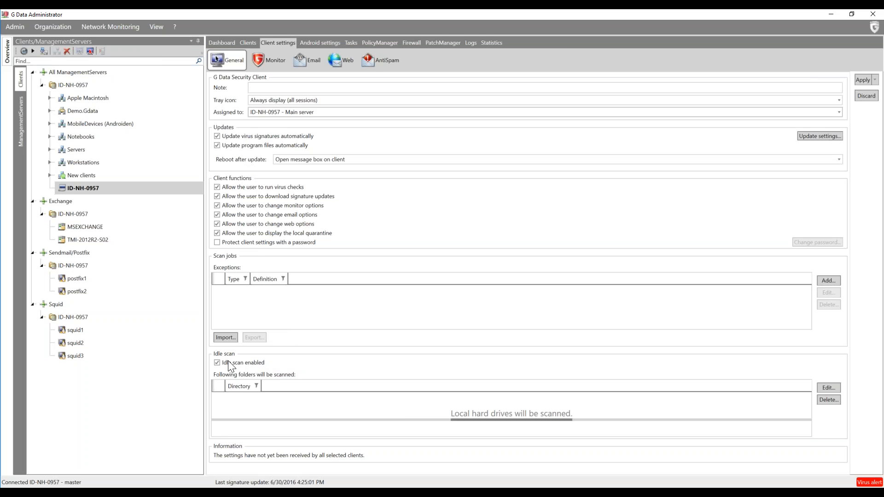
Enable ExploitProtection in the client's monitor settings and apply the change.
left_click(270, 62)
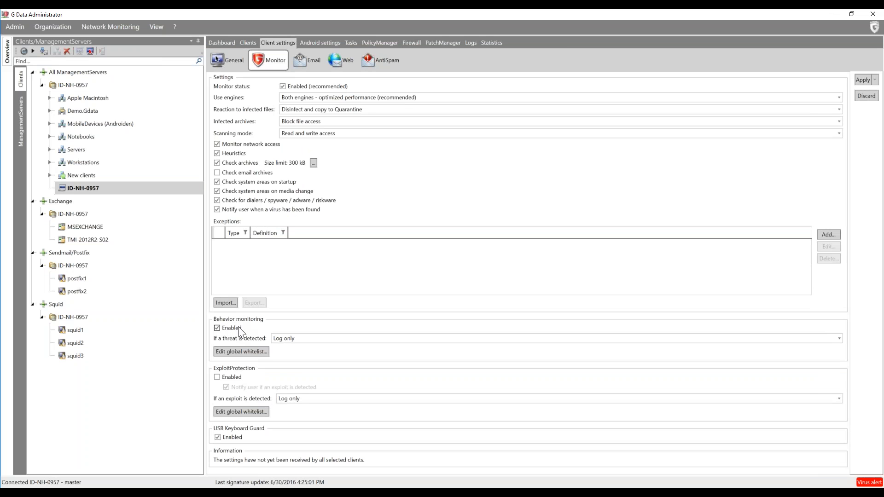
left_click(225, 376)
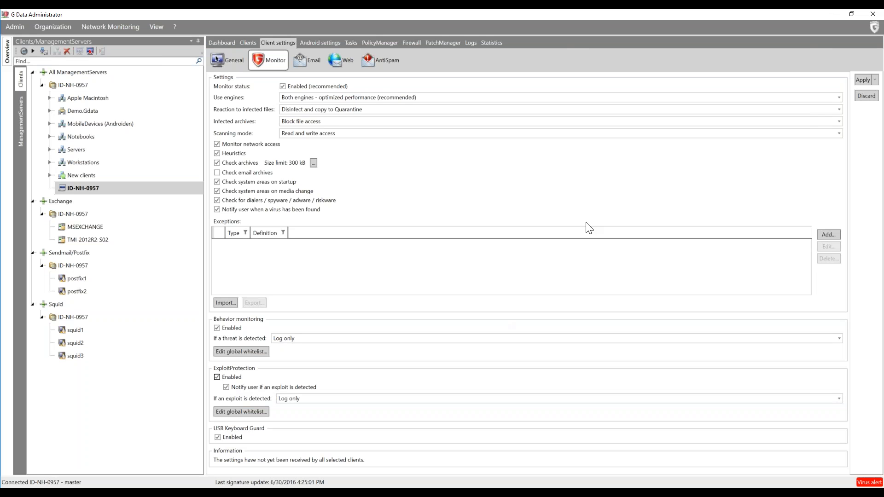
left_click(858, 79)
Review the client's email, web and Android settings, including the available email scan engines, without changing them.
left_click(316, 63)
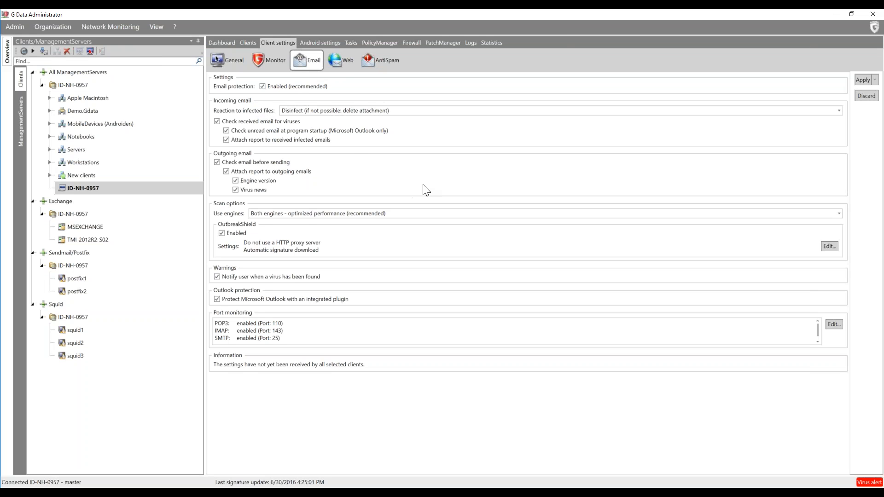
left_click(296, 216)
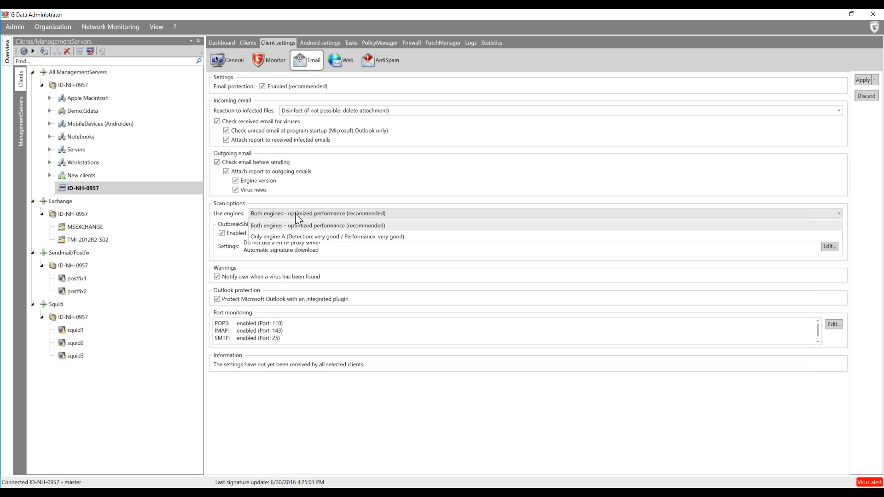
left_click(294, 213)
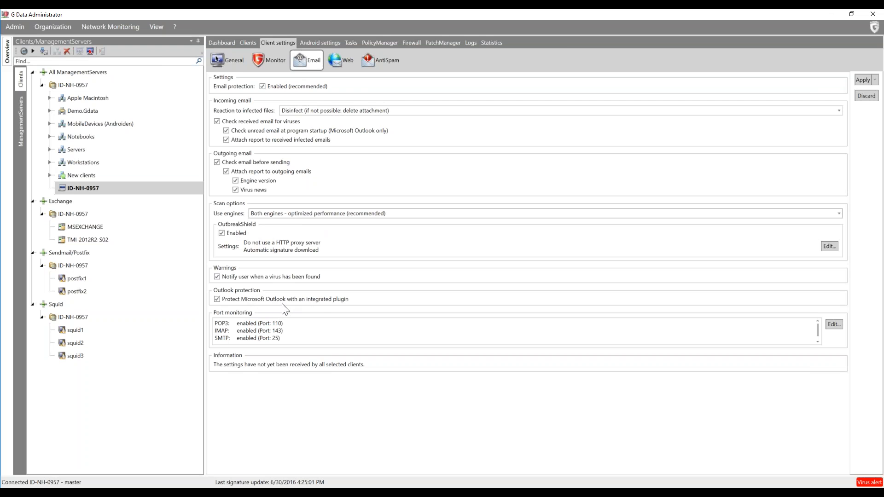
left_click(346, 62)
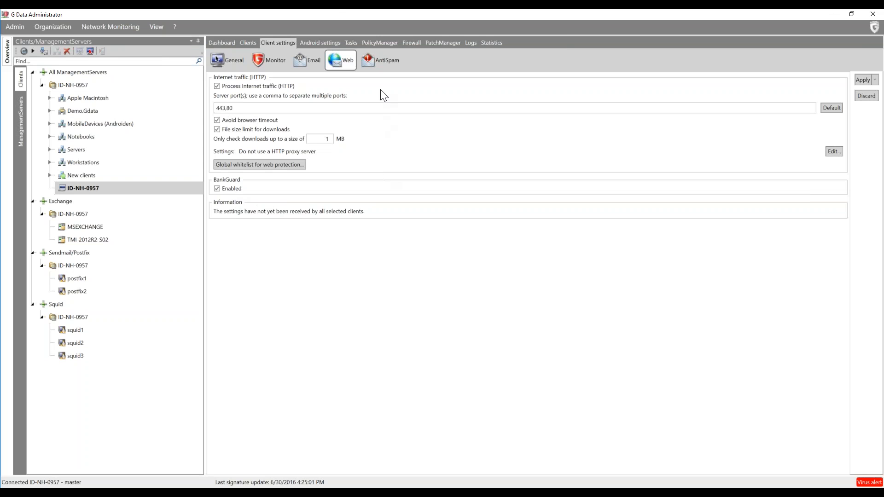
left_click(325, 46)
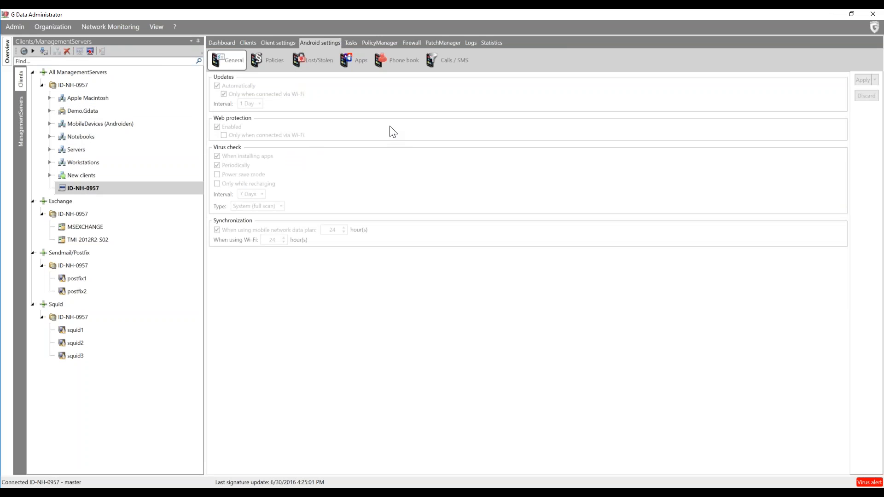
left_click(351, 43)
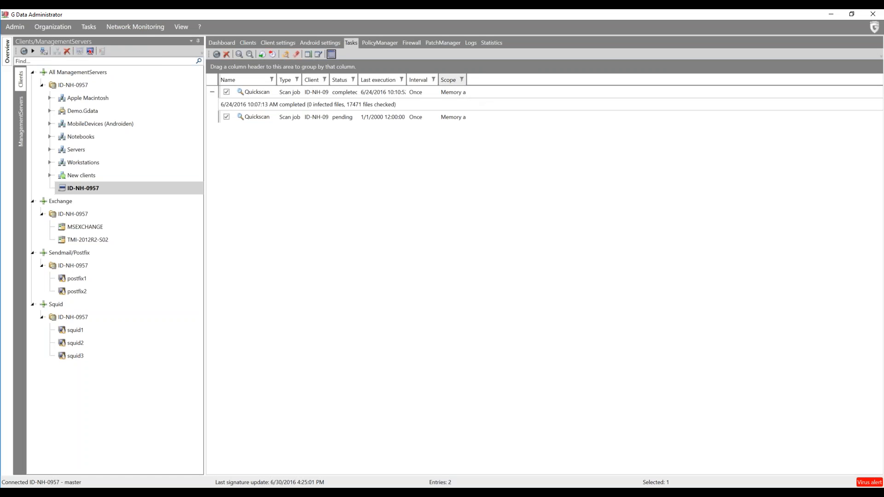
left_click_drag(466, 82, 527, 81)
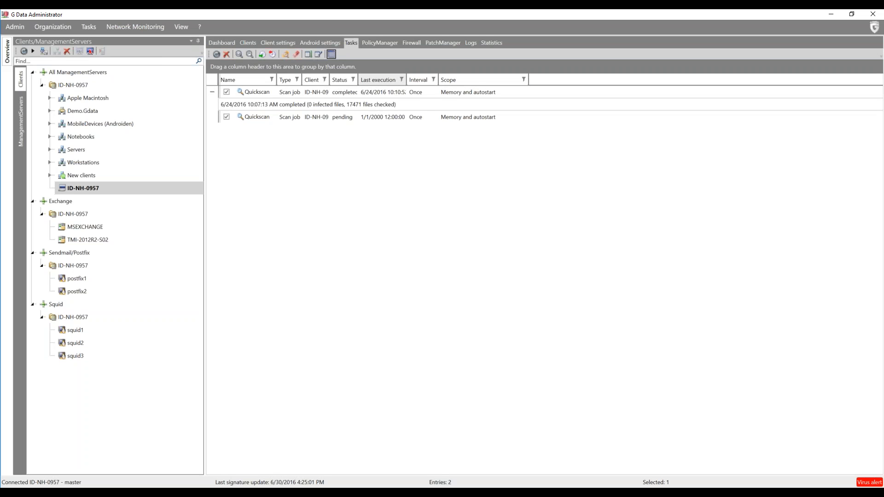
left_click_drag(358, 80, 466, 86)
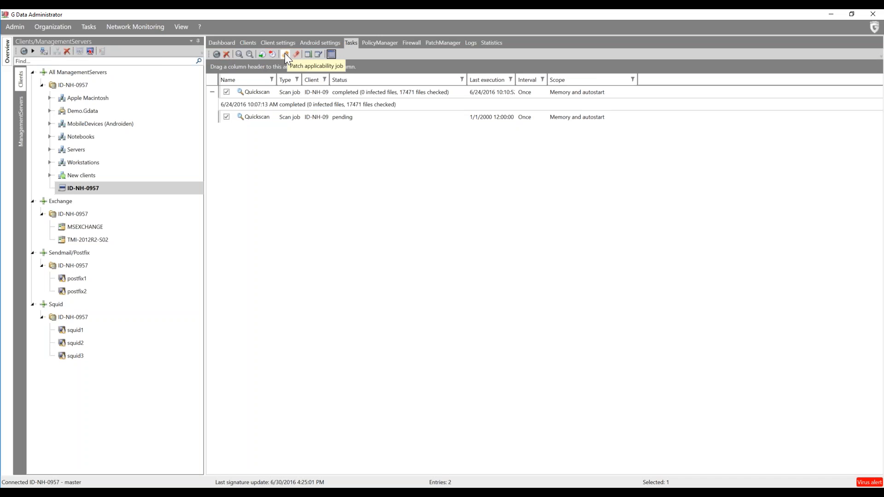
Add an application control file rule for Steam.exe with the note "Steam - Gaming platform" in the PolicyManager and apply it.
left_click(378, 43)
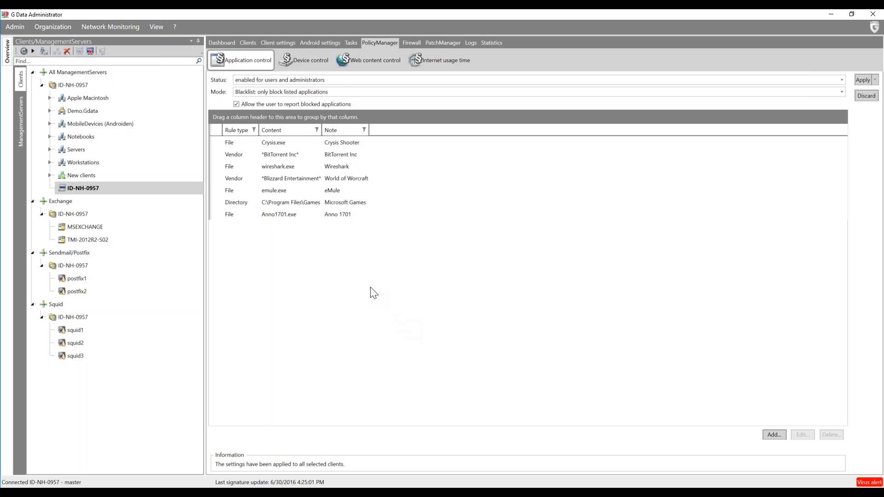
left_click(774, 435)
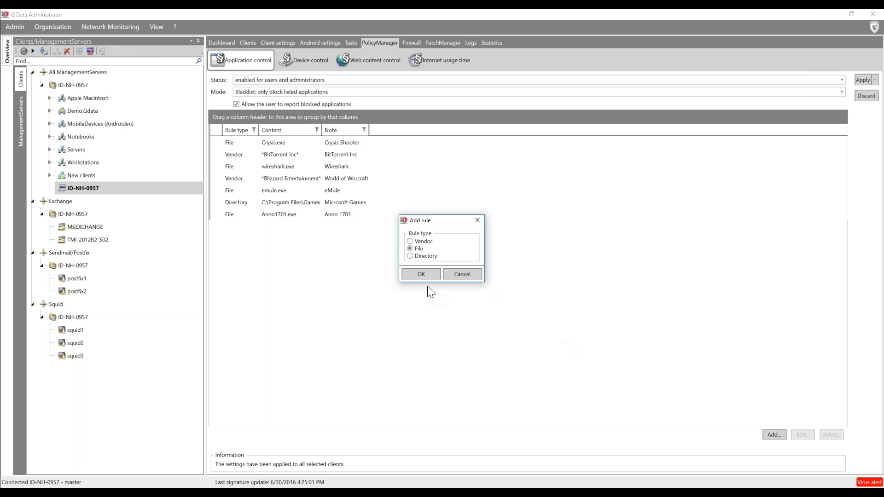
left_click(421, 273)
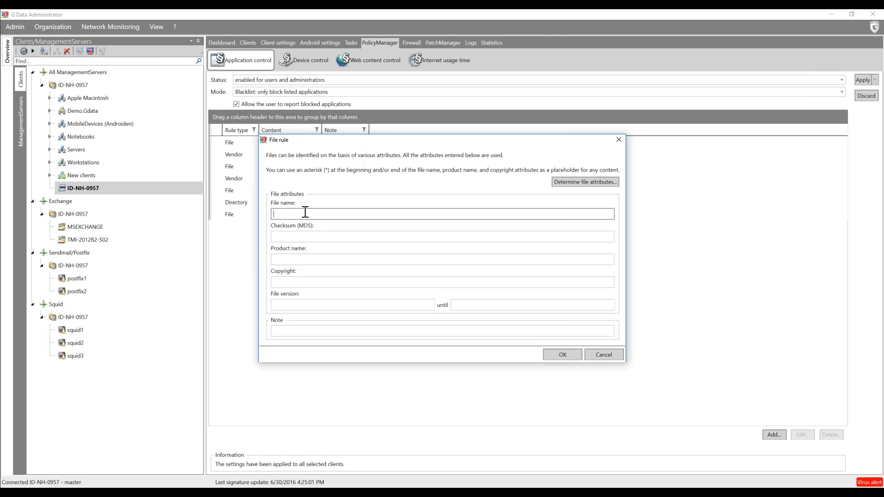
type("Steam.exe")
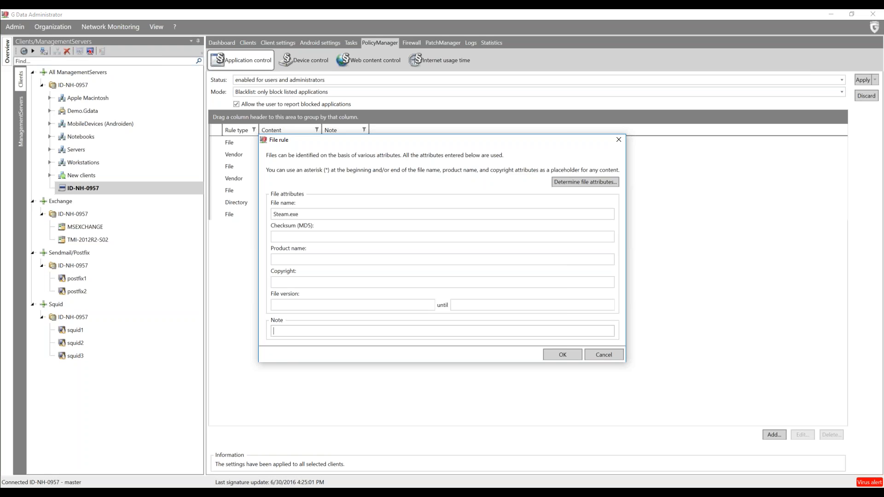
left_click(274, 331)
type("Steam - Gaming platform")
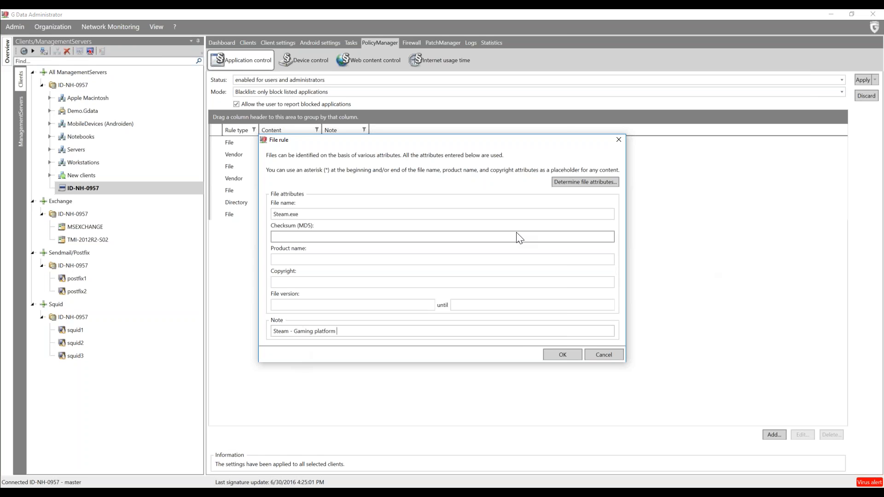
left_click(558, 355)
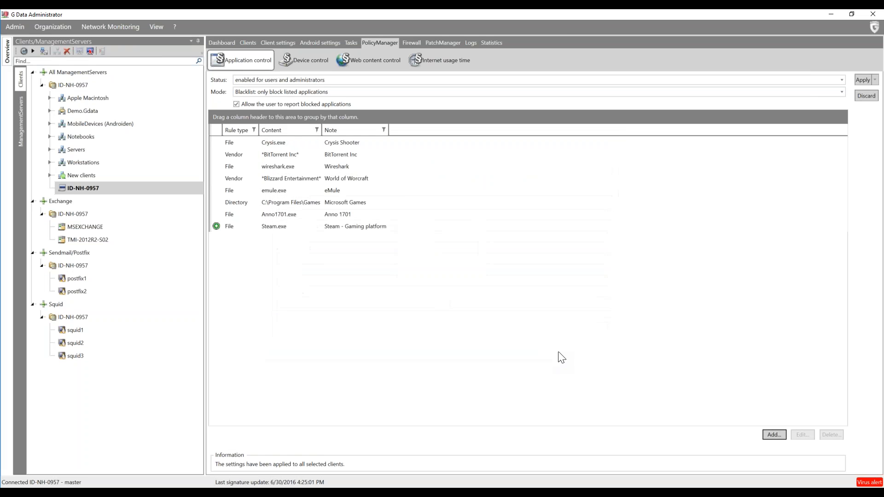
left_click(858, 81)
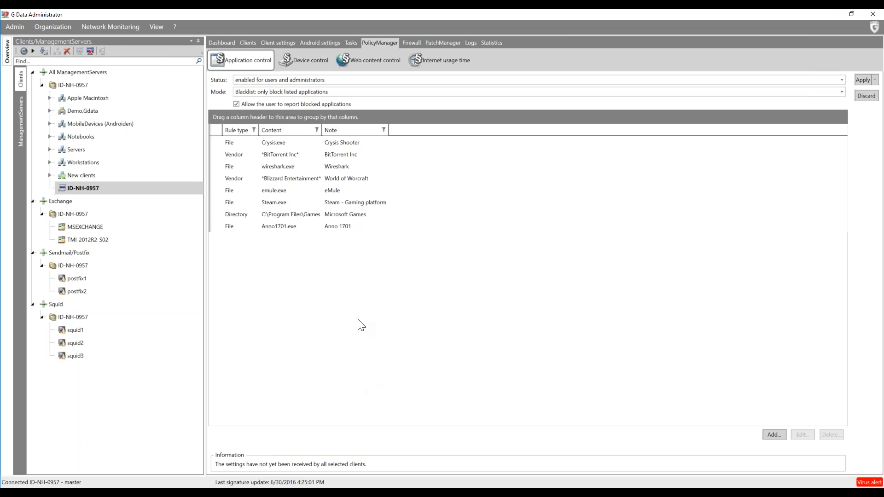
Try the application control's whitelist mode with the Steam.exe rule selected, and return the mode to blacklist.
left_click(297, 202)
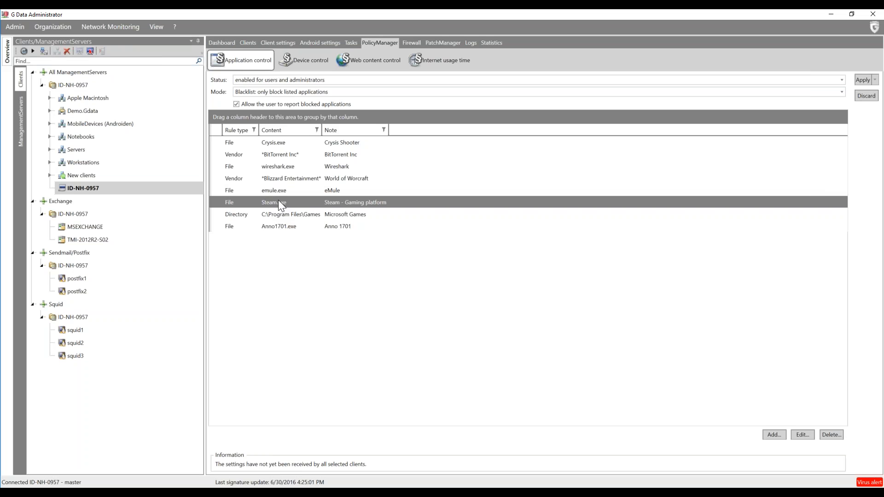
left_click(274, 93)
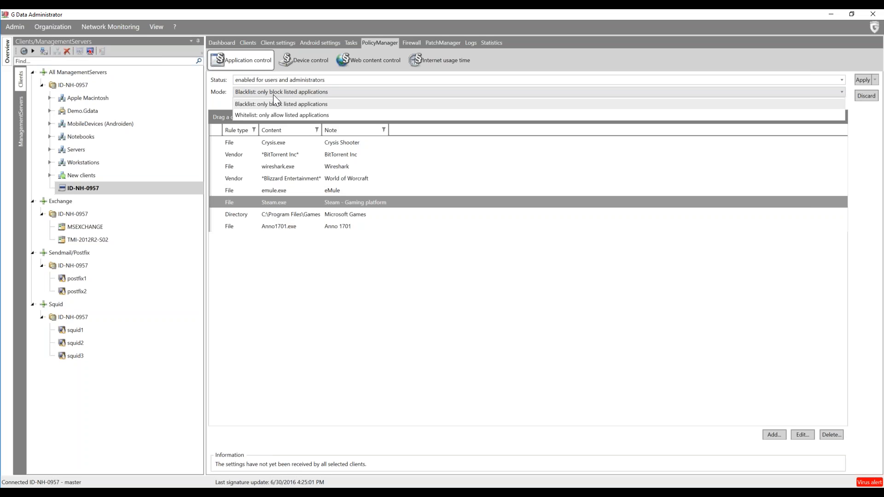
left_click(262, 115)
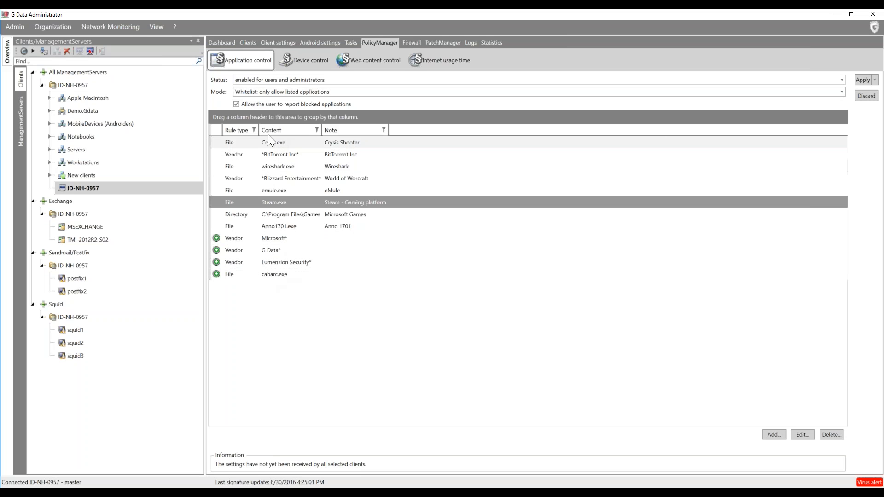
left_click(271, 92)
left_click(271, 102)
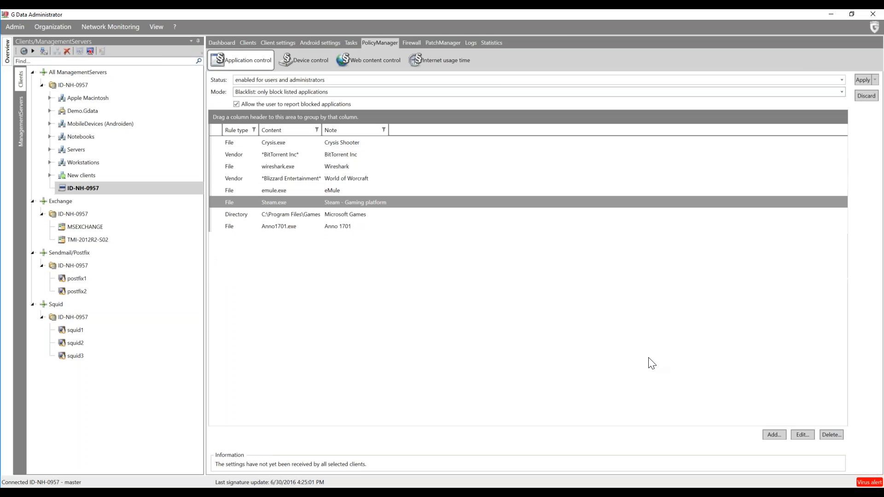
Review the device control permission options for the floppy disk and CD/DVD without changing them.
left_click(300, 62)
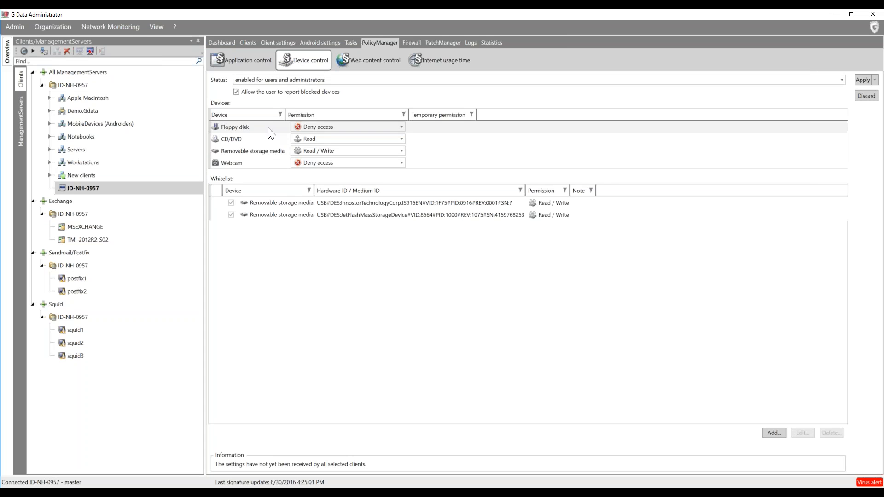
left_click(344, 127)
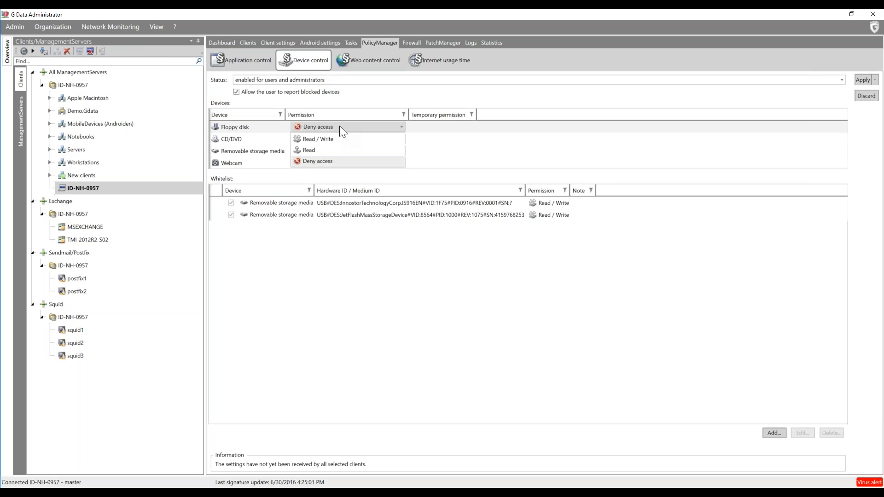
left_click(339, 127)
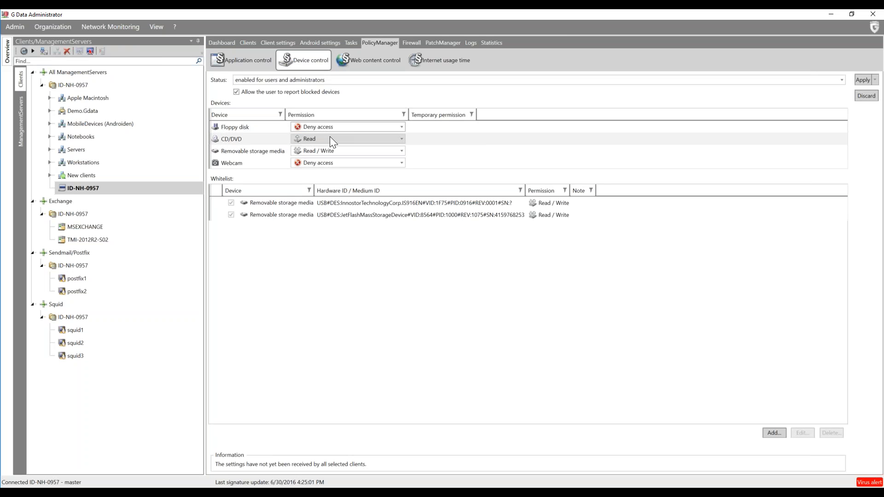
left_click(332, 140)
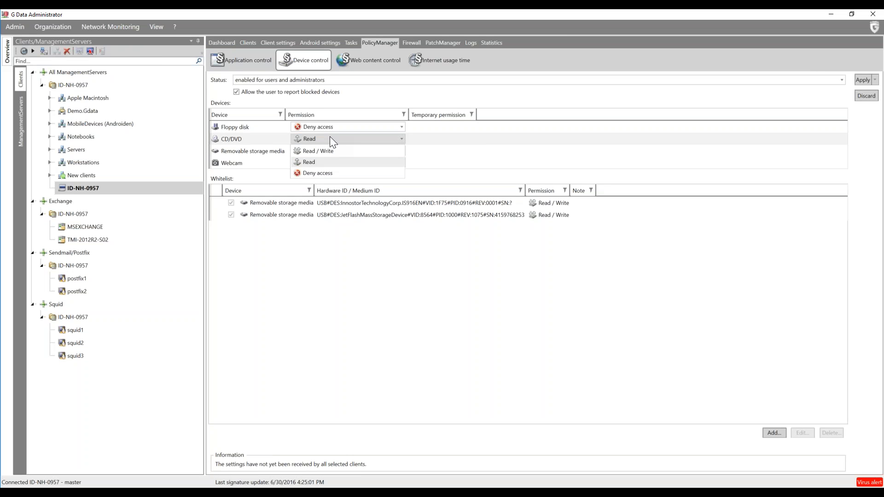
left_click(313, 162)
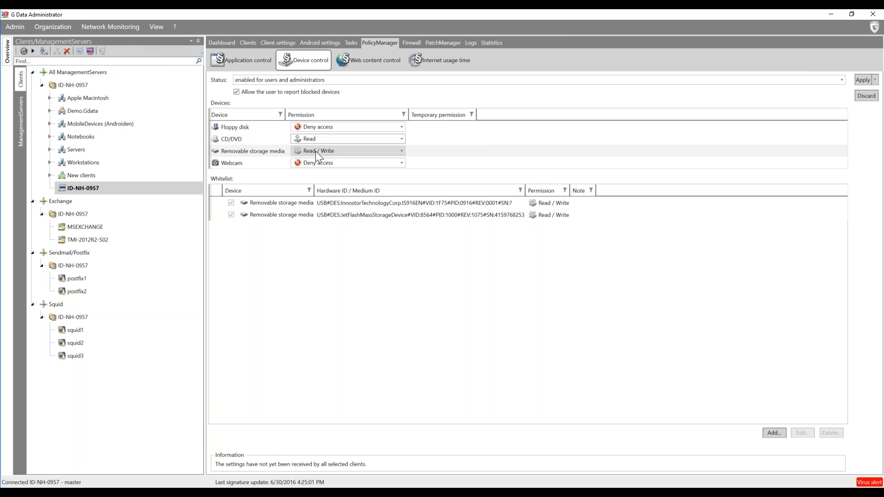
Try Deny access and Read / Write permissions for removable storage media and Read / Write for CD/DVD, and check the webcam's options.
left_click(315, 151)
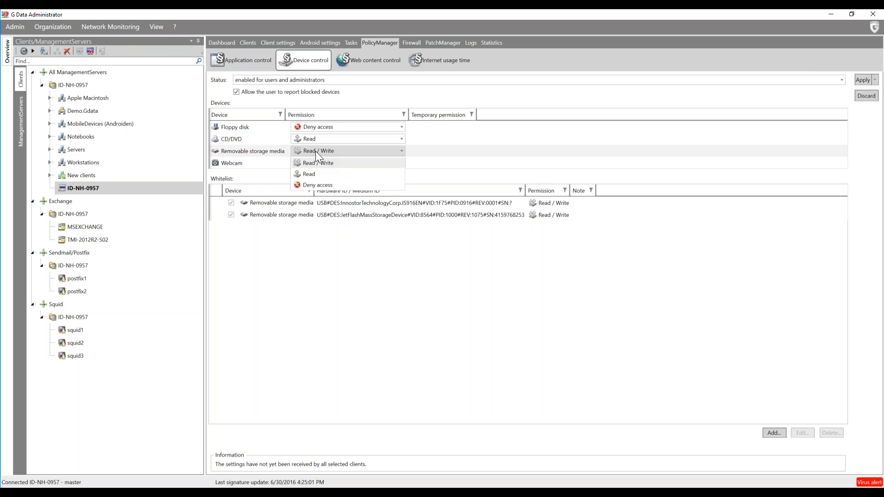
left_click(317, 185)
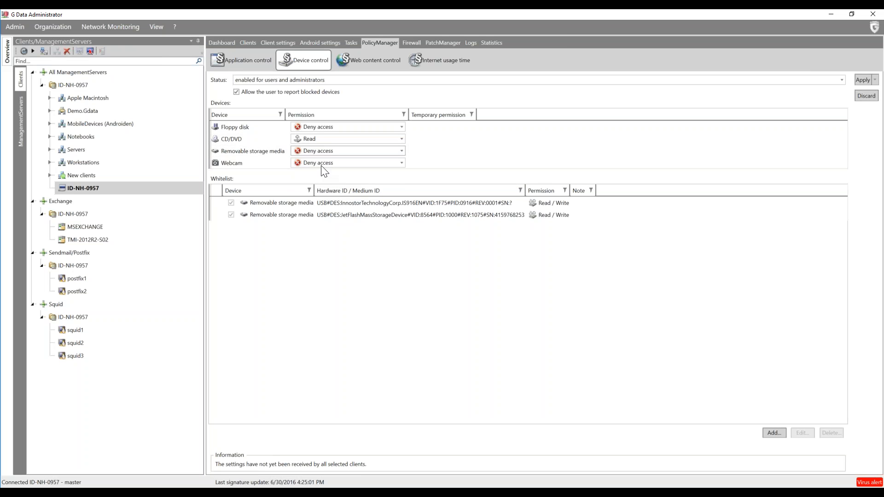
left_click(316, 150)
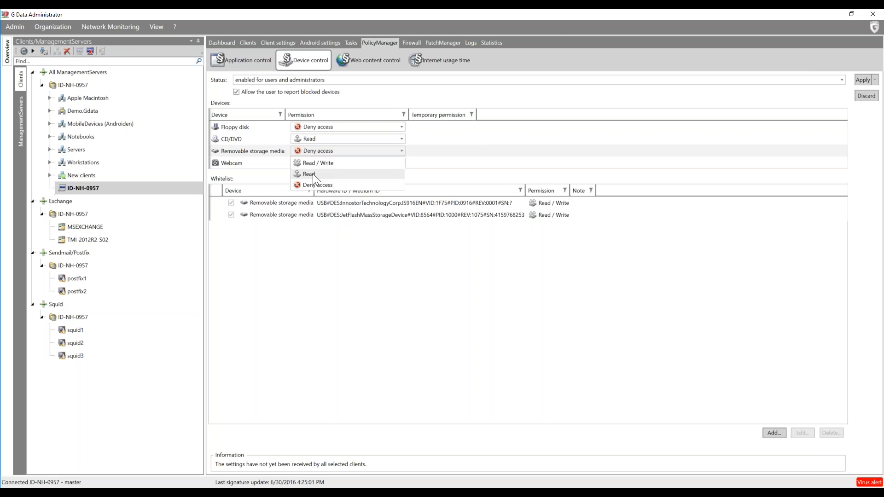
left_click(313, 173)
left_click(311, 141)
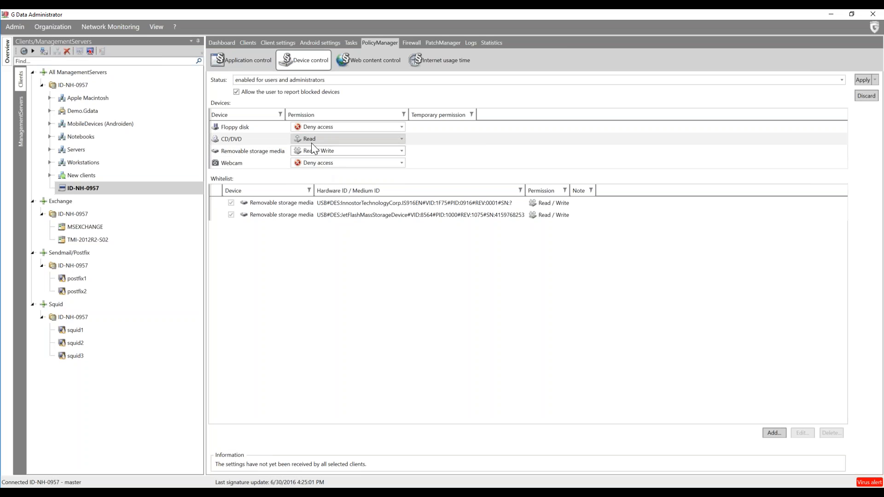
left_click(314, 153)
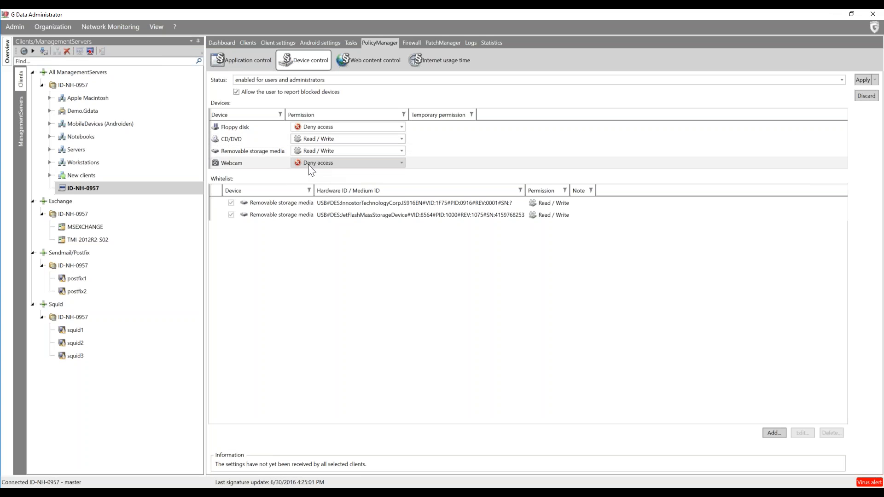
left_click(334, 165)
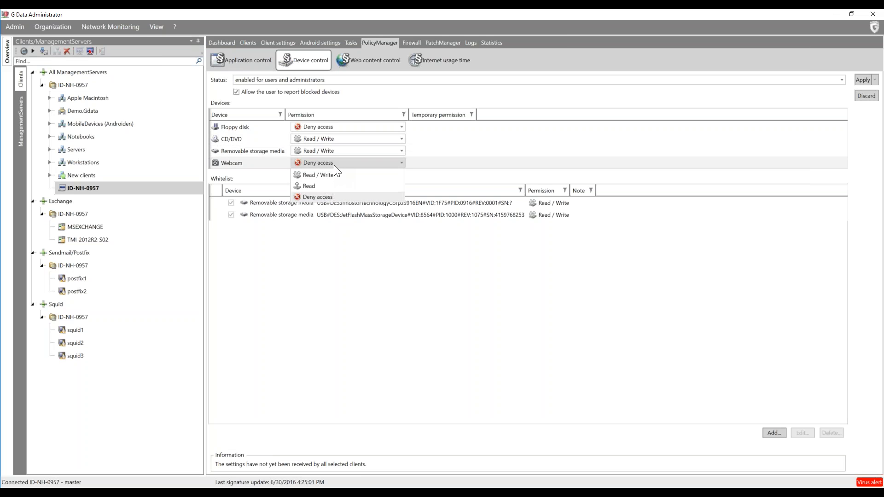
left_click(333, 163)
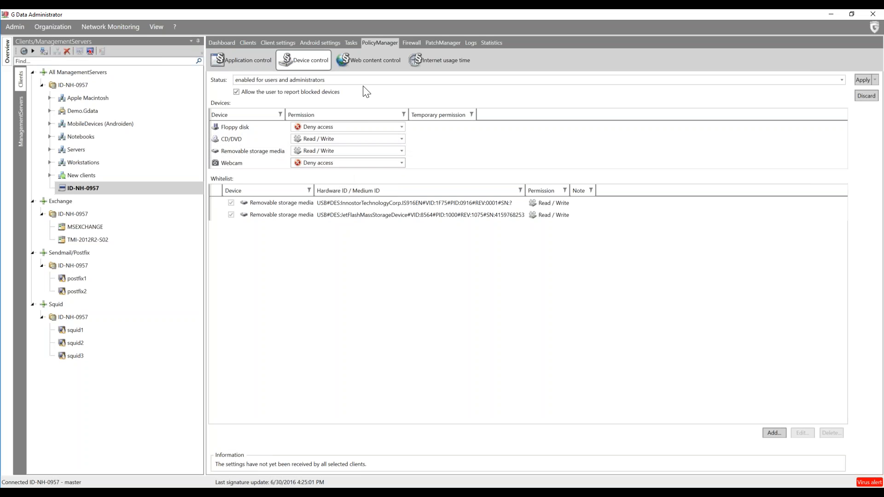
left_click(377, 61)
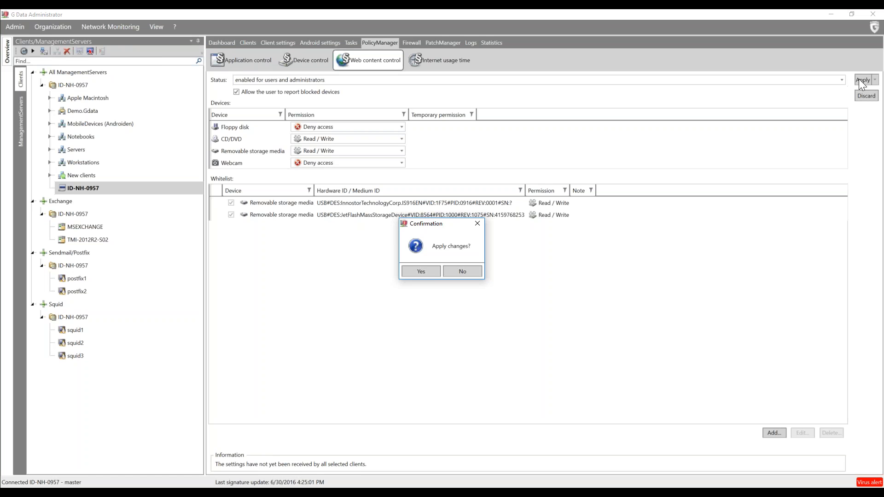
left_click(463, 271)
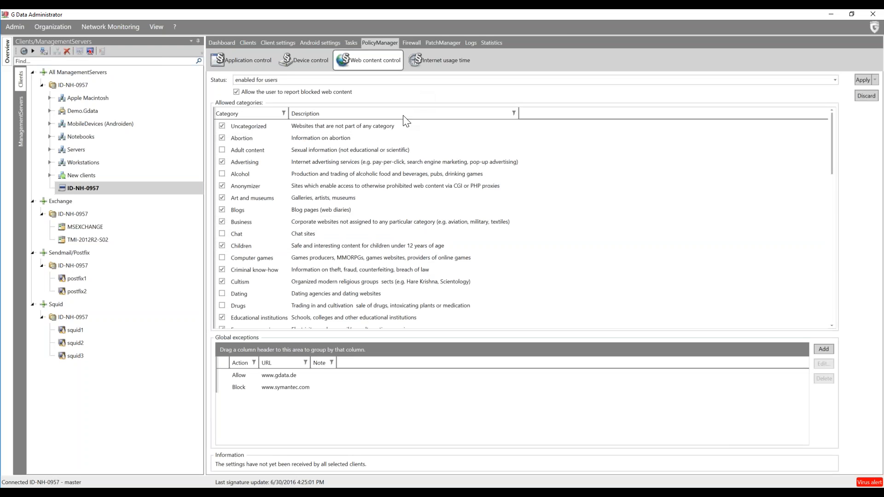
left_click(295, 374)
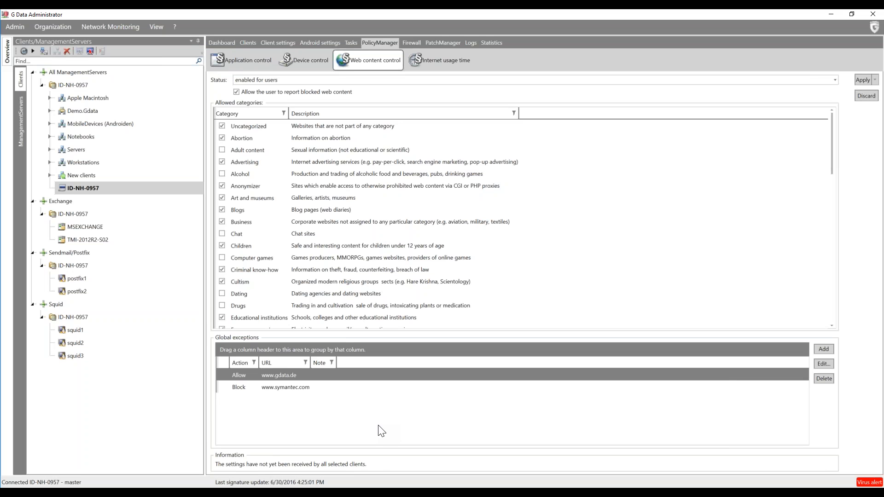
left_click(325, 389)
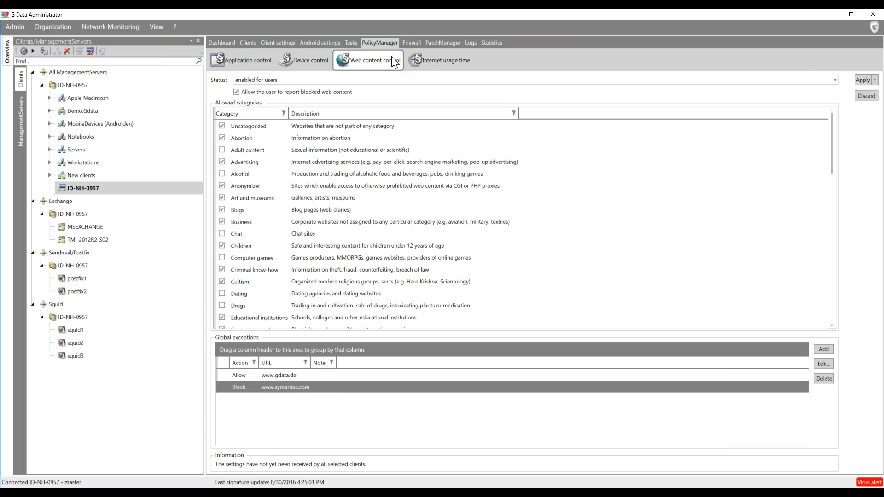
Block the Wednesday 12:00 PM slot in the internet usage time schedule.
left_click(429, 60)
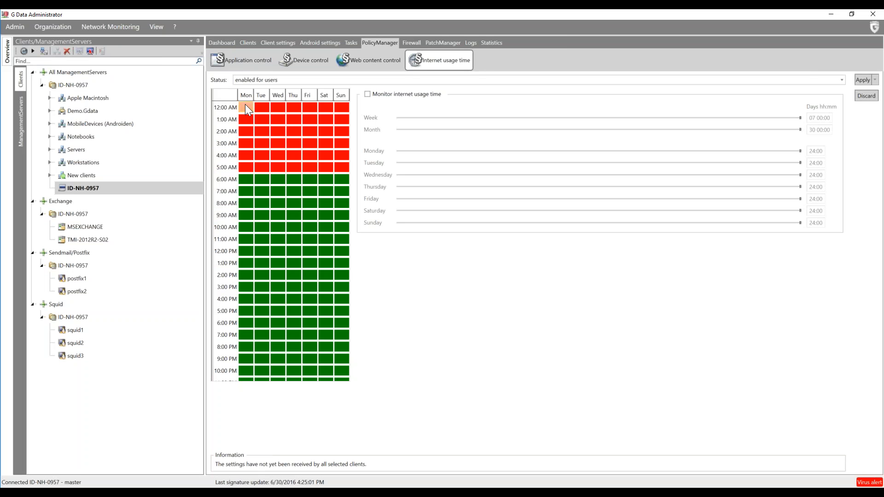
right_click(278, 252)
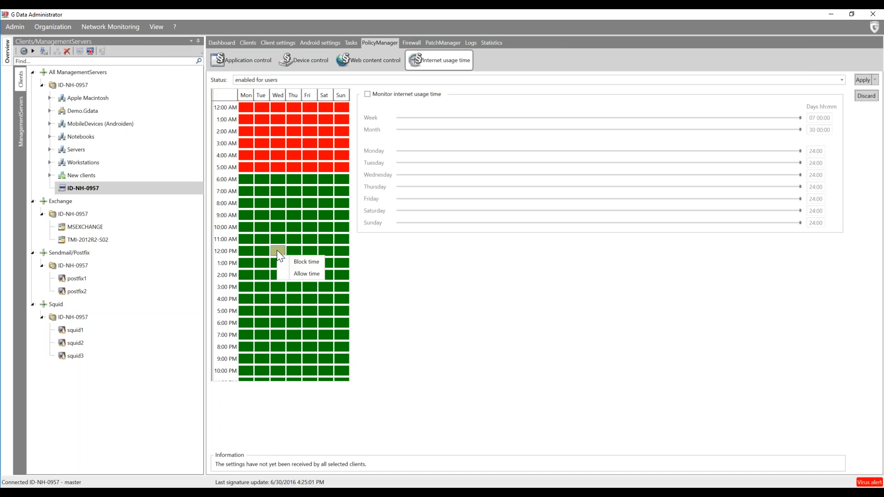
left_click(300, 261)
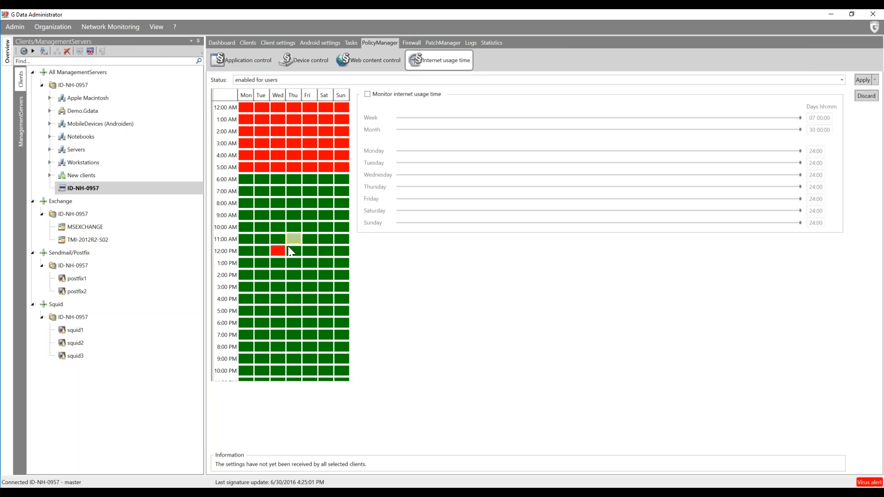
right_click(279, 250)
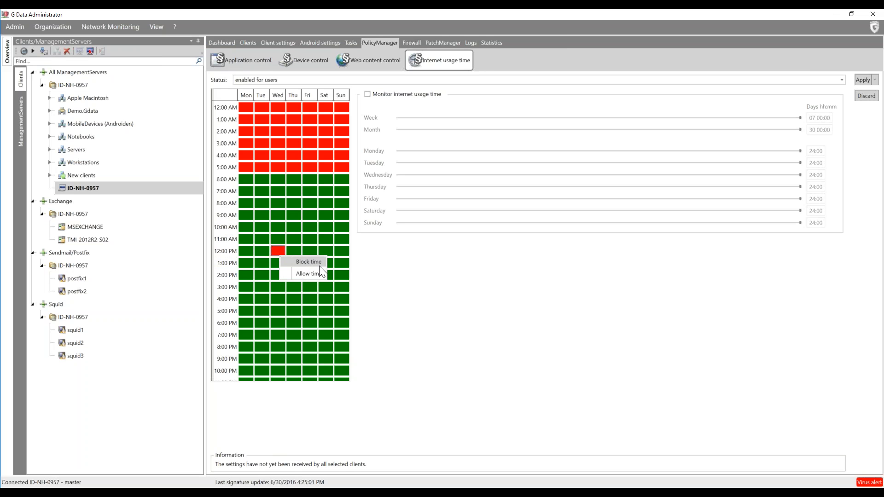
left_click(411, 283)
Try blocking further 12:00 PM slots for Thursday to Sunday in the internet usage time schedule.
right_click(288, 249)
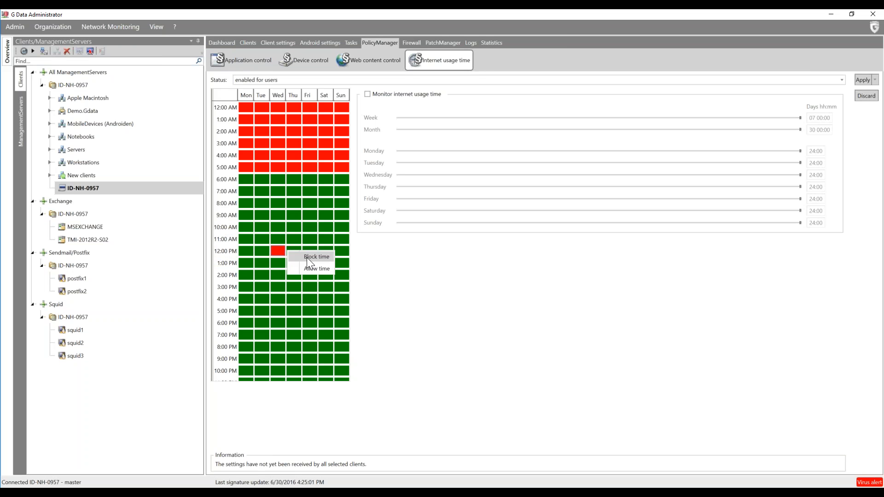
right_click(297, 252)
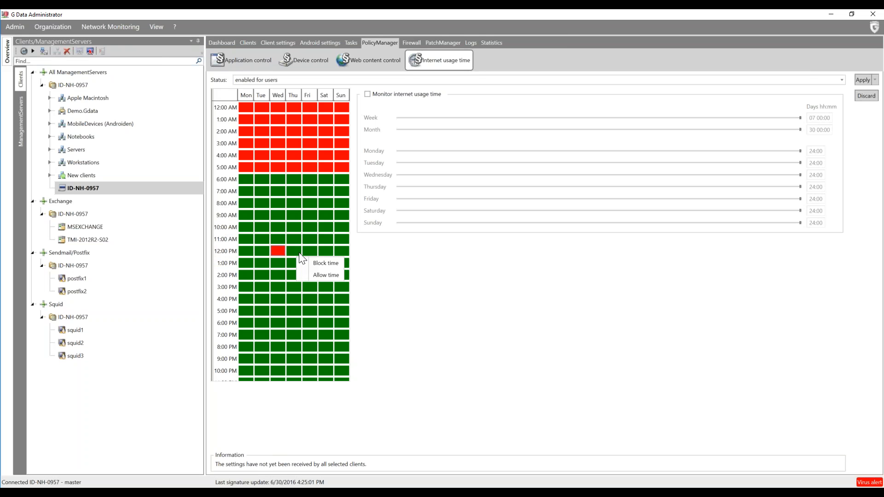
left_click(312, 261)
right_click(311, 253)
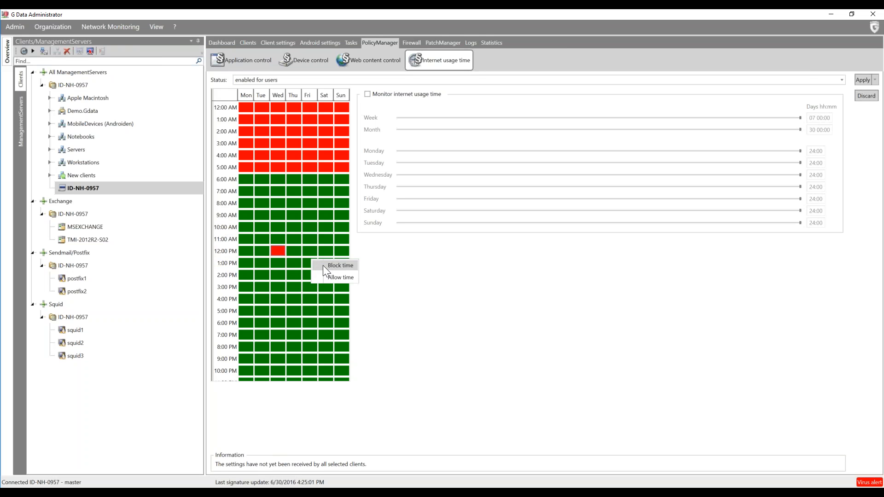
left_click(326, 264)
left_click(326, 252)
right_click(326, 252)
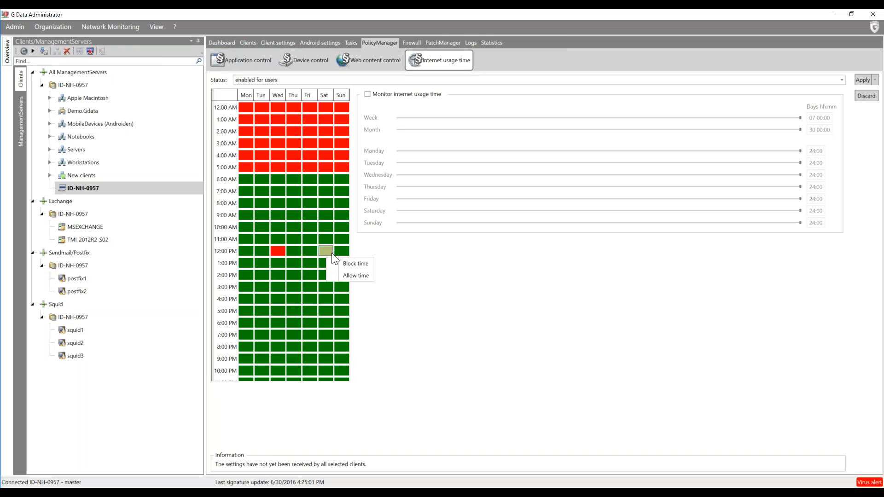
left_click(344, 263)
right_click(341, 253)
left_click(366, 265)
Discard the unsaved blocked slots in the internet usage time schedule.
right_click(306, 253)
right_click(298, 253)
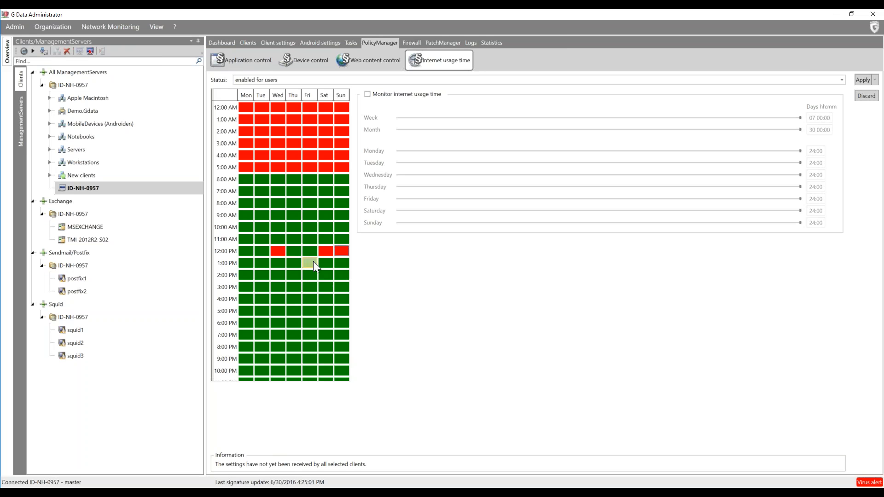
right_click(266, 254)
left_click(862, 96)
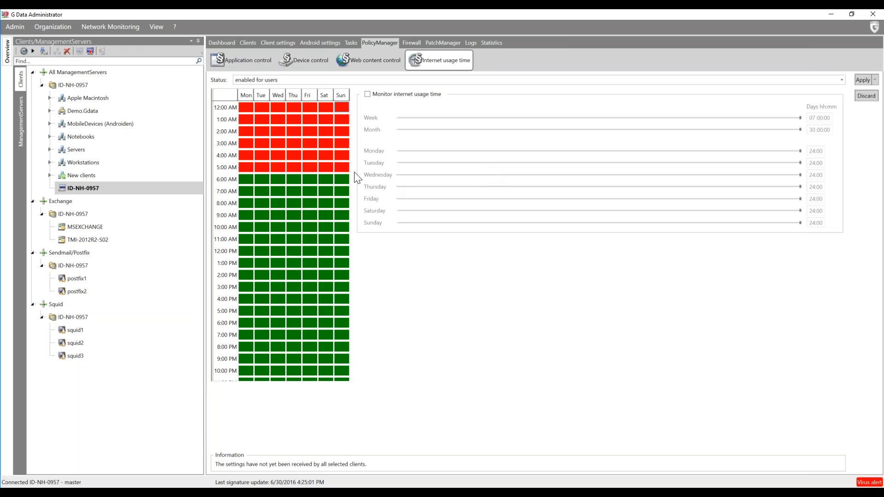
Show the firewall rule sets and try sorting the External rule set's rules by name.
left_click(413, 41)
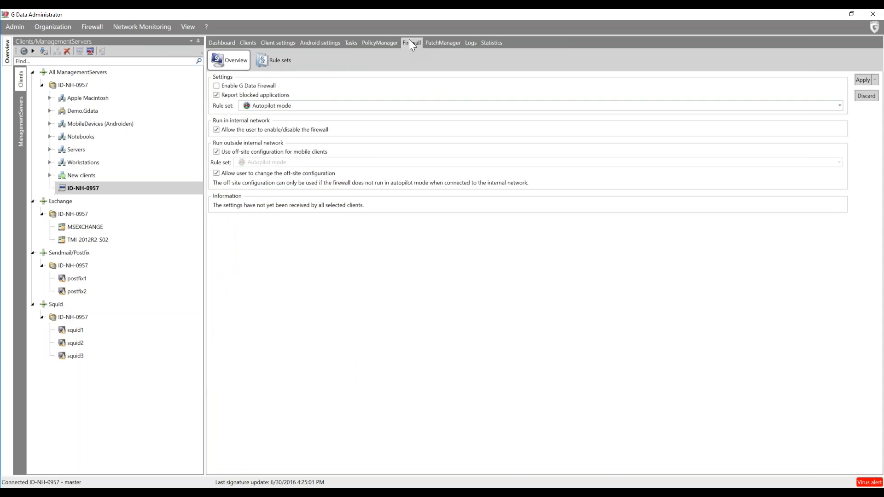
left_click(281, 63)
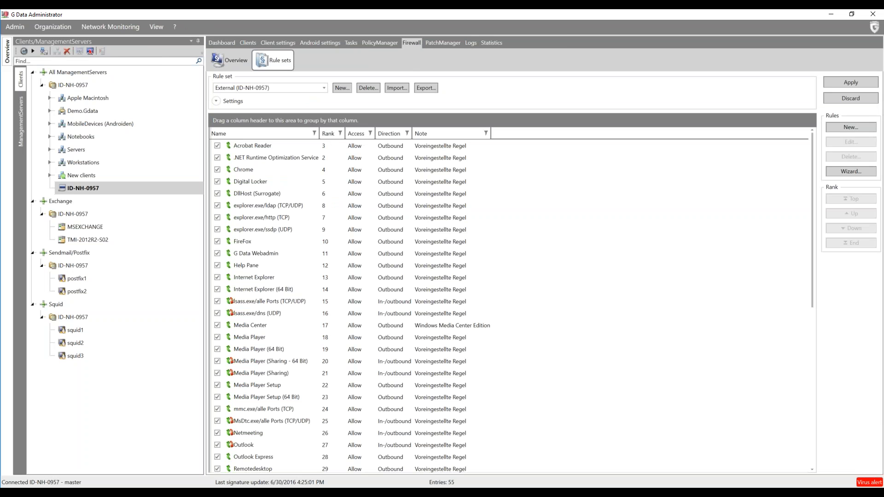
left_click(252, 133)
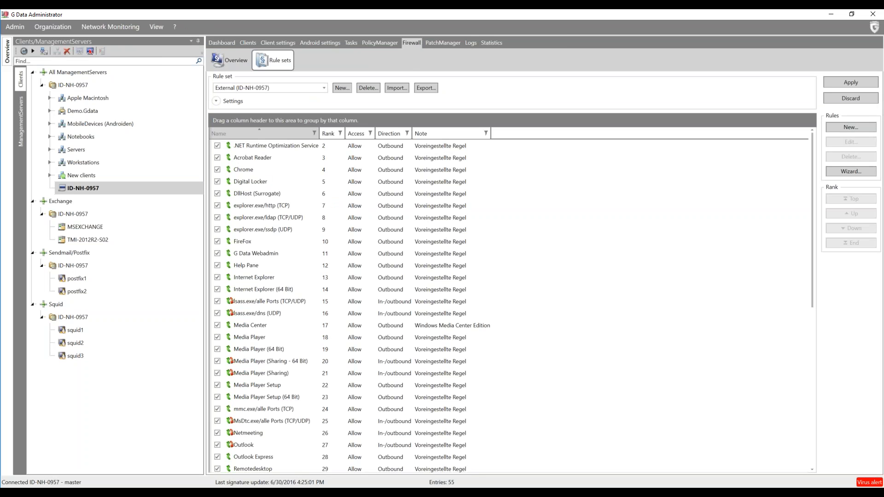
left_click(252, 133)
left_click(252, 134)
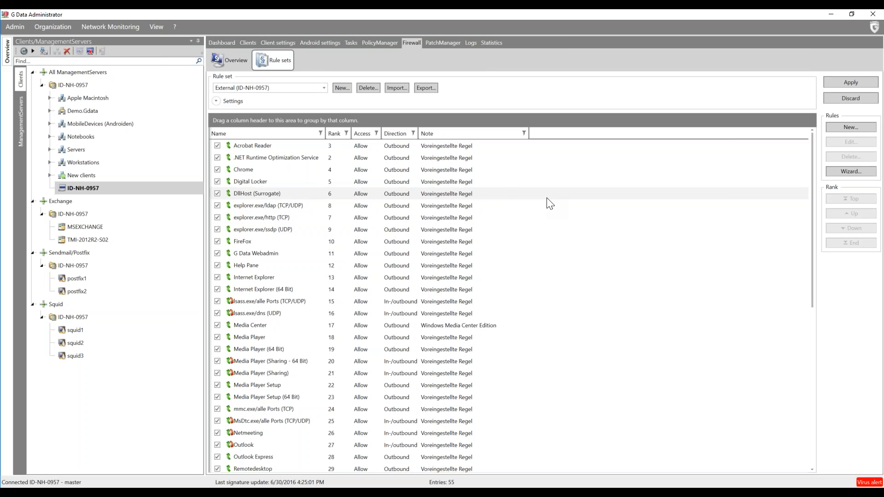
Review the rule set choices in the firewall overview, keeping Autopilot mode.
left_click(230, 63)
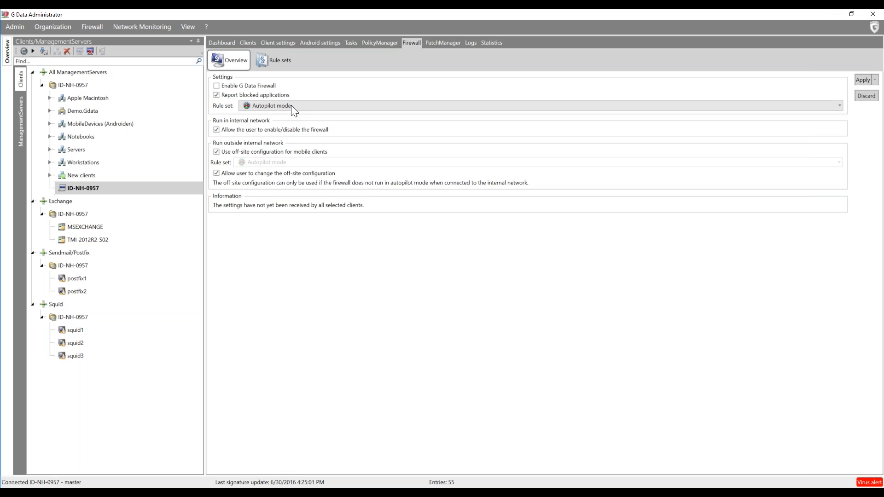
left_click(291, 106)
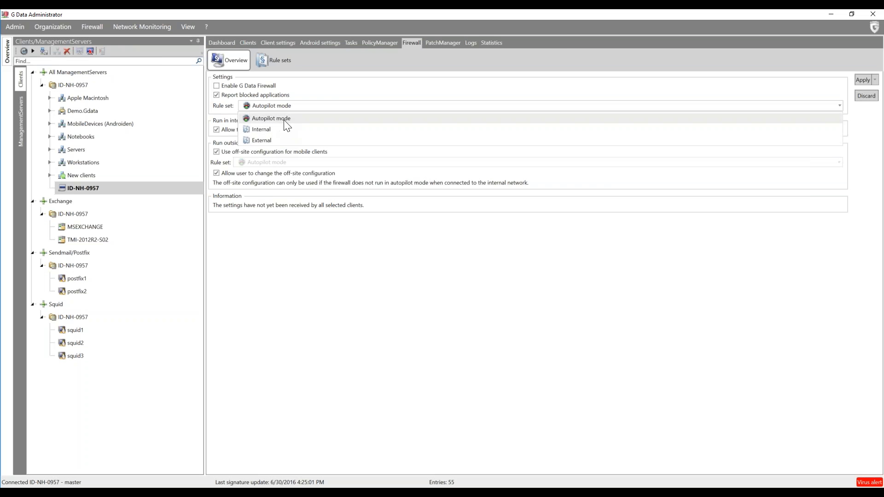
left_click(285, 121)
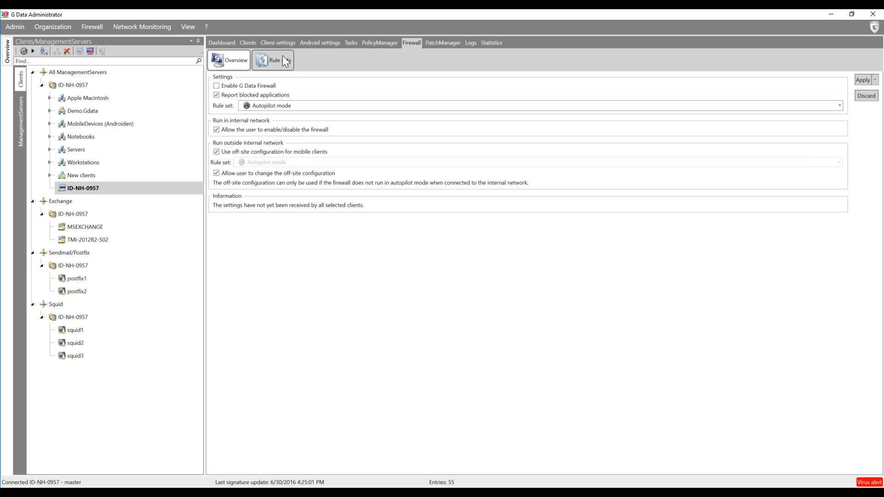
Show PatchManager's patch configuration and expand the Skype vendor down to the Skype product's Normal priority patch.
left_click(443, 42)
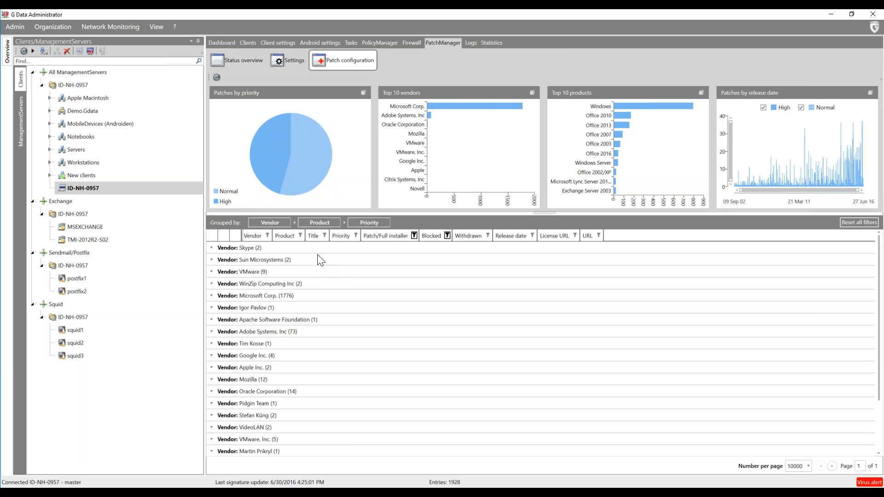
right_click(256, 246)
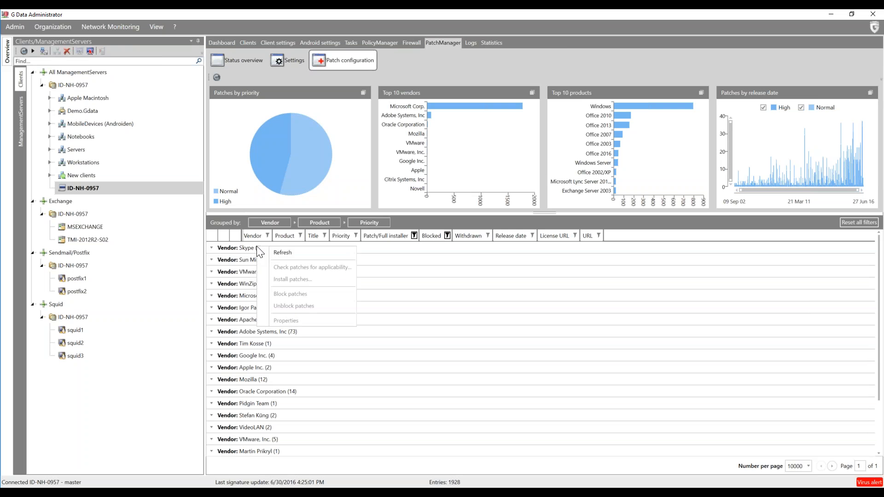
left_click(211, 248)
left_click(211, 248)
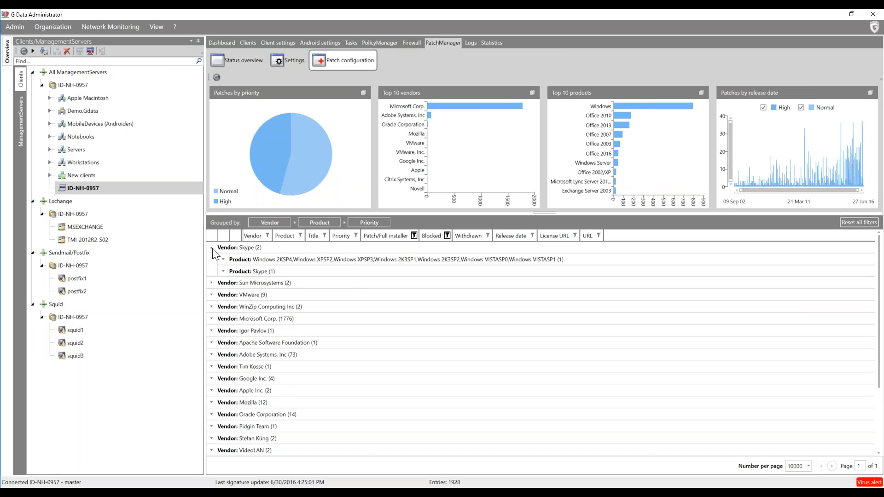
left_click(224, 272)
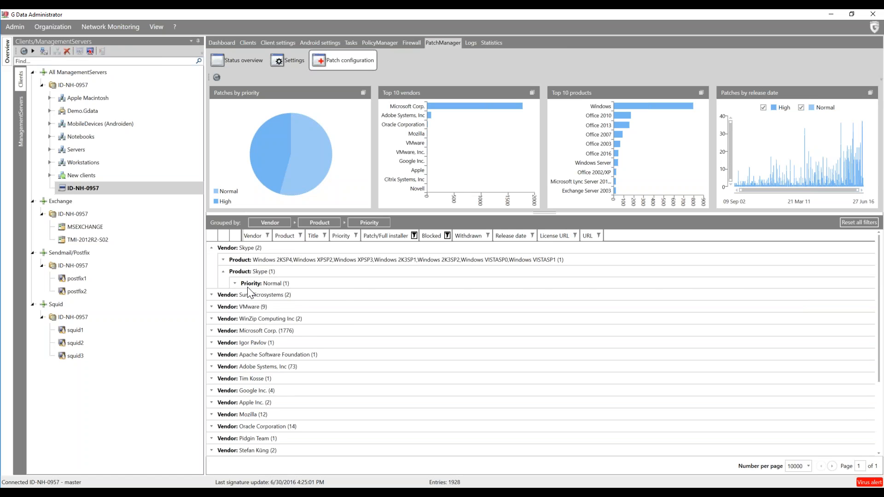
left_click(235, 283)
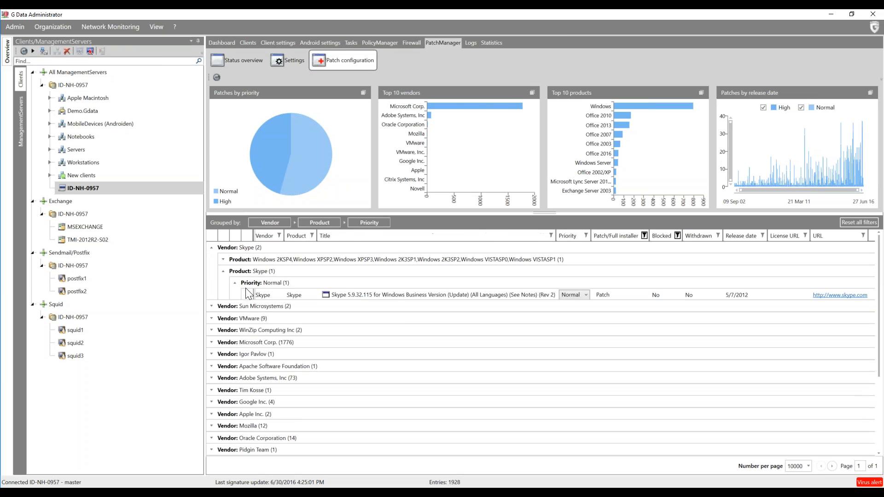
Try a patch applicability job for the Skype patch named "Skype applicability scan job" on client ID-NH-0957, and cancel it.
right_click(336, 294)
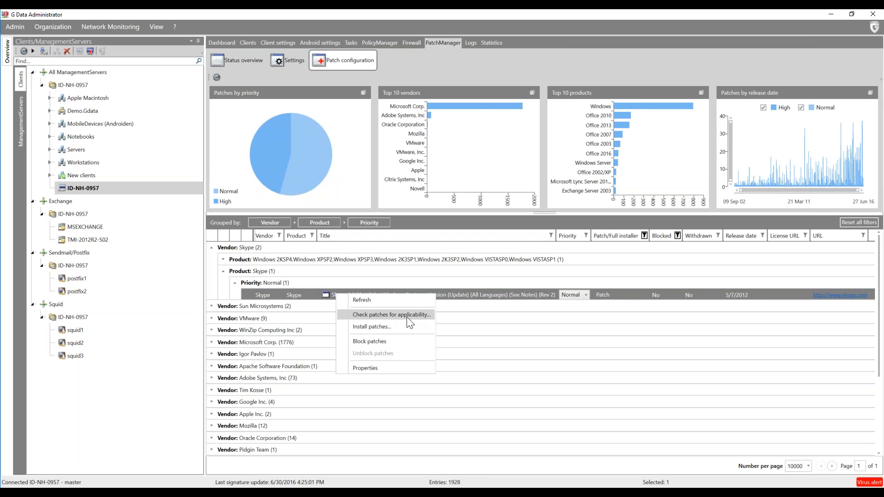
left_click(357, 316)
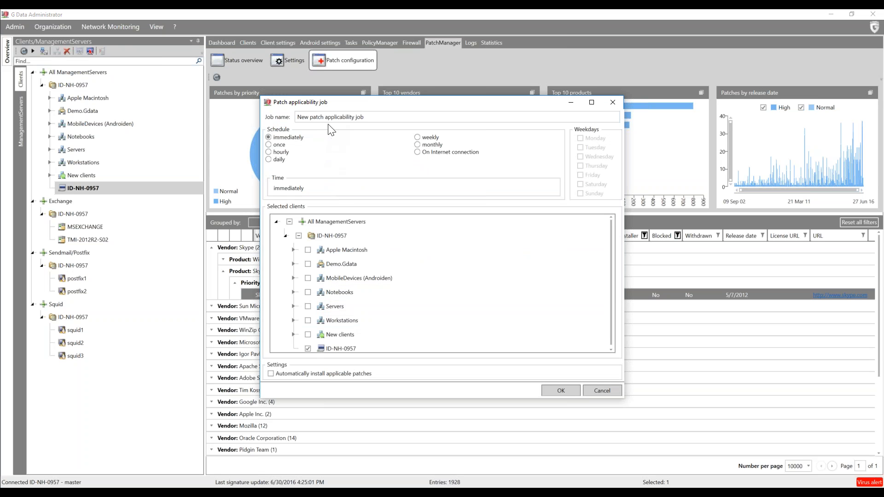
left_click_drag(380, 117, 255, 117)
type("S")
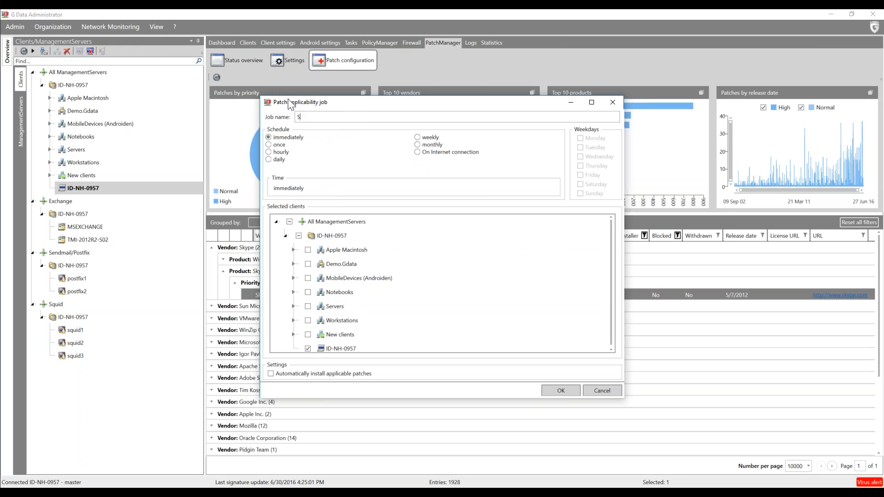
type("kype applicability scan job")
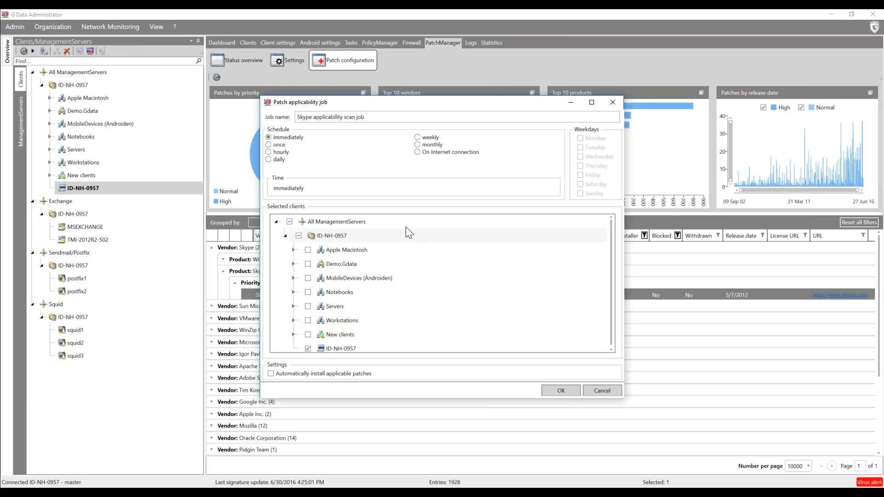
scroll(360, 292, "down", 1)
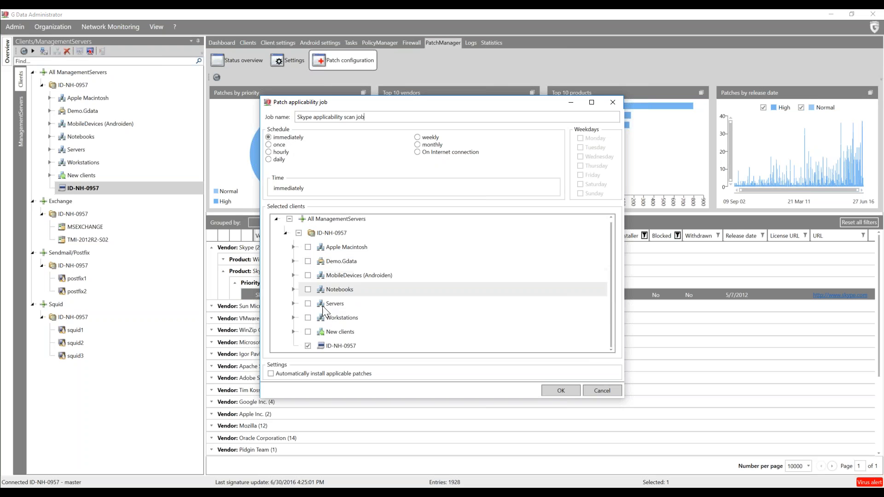
left_click(341, 345)
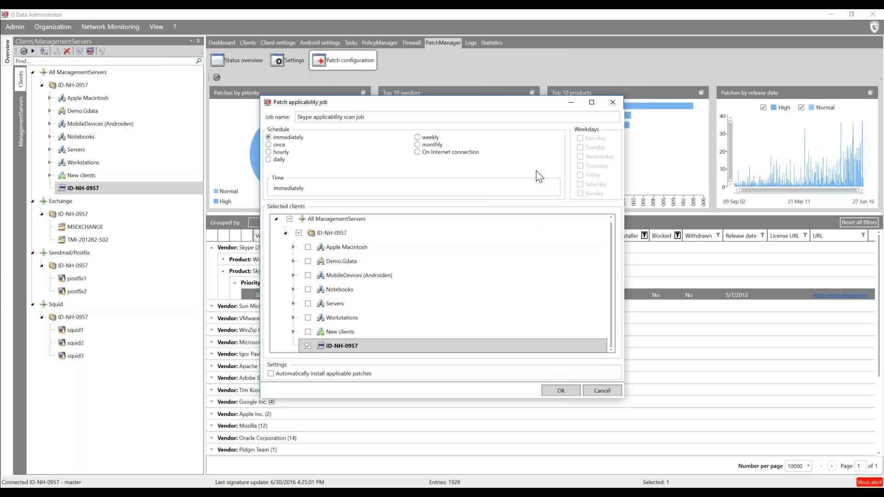
left_click(595, 391)
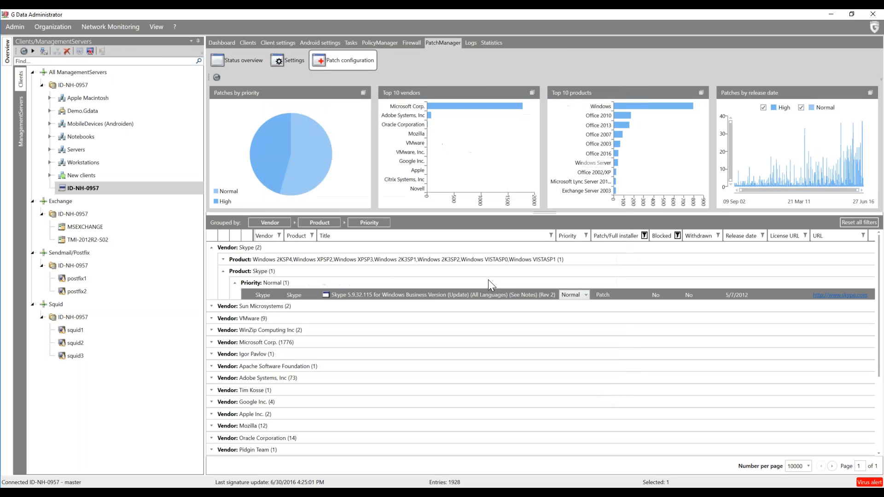
Show the security events log and examine the client reboot required and client was rebooted entries.
left_click(471, 43)
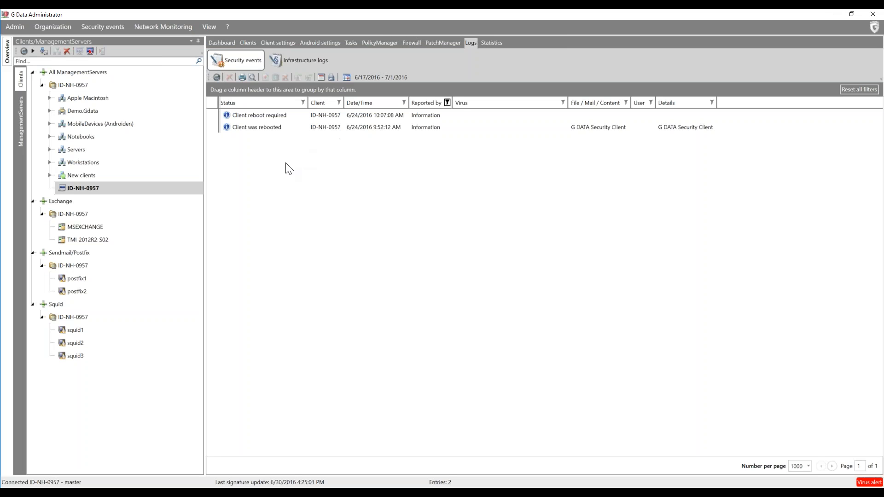
left_click(267, 114)
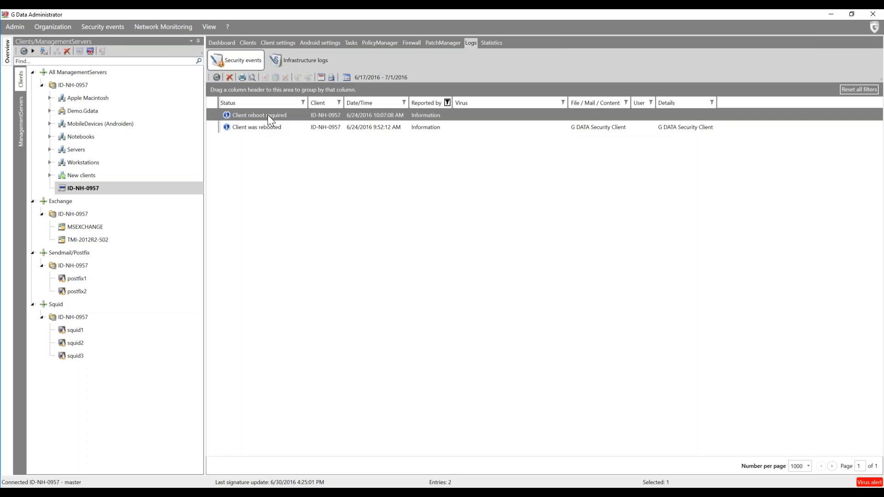
left_click(247, 125)
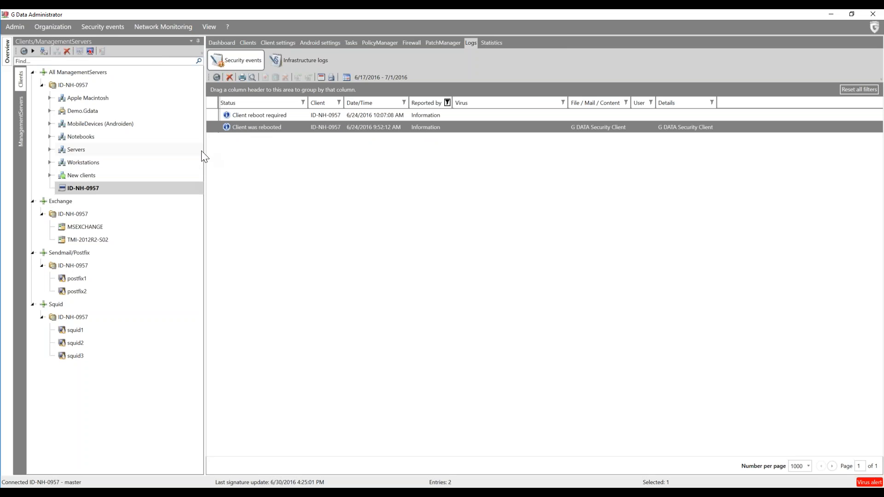
Group the infrastructure logs by Operation and expand the Settings group.
left_click(301, 56)
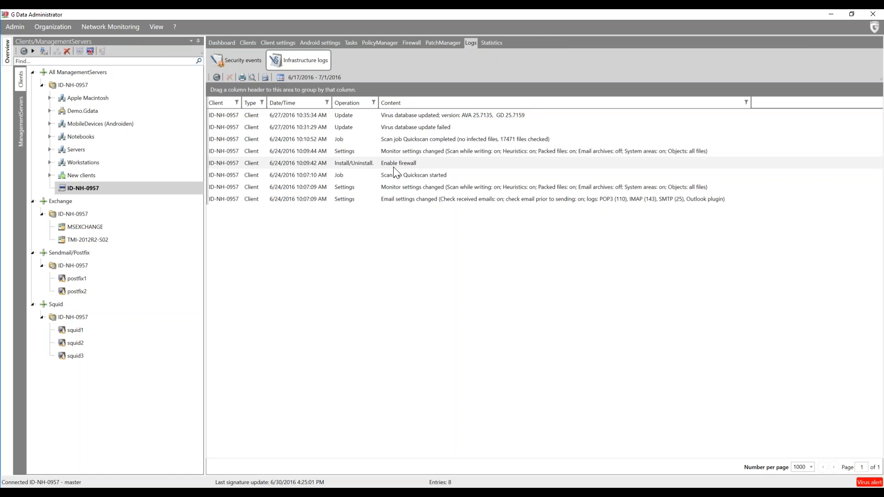
left_click(419, 174)
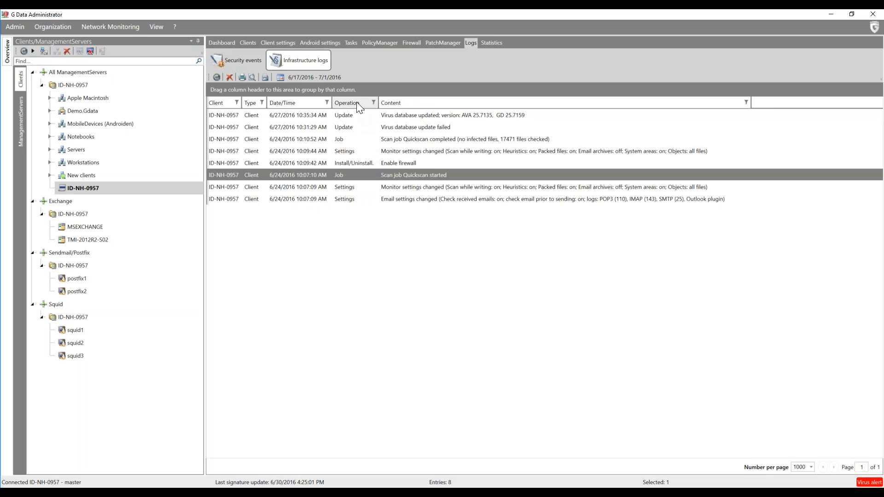
left_click_drag(357, 103, 266, 91)
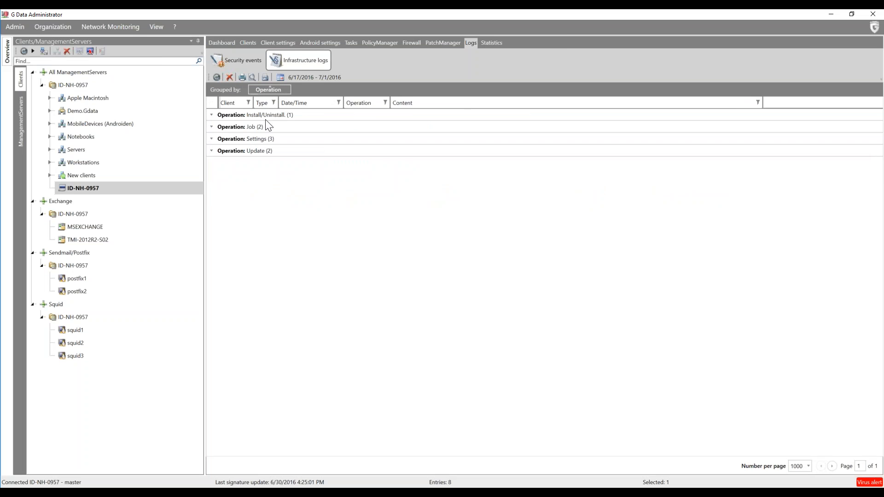
left_click(212, 139)
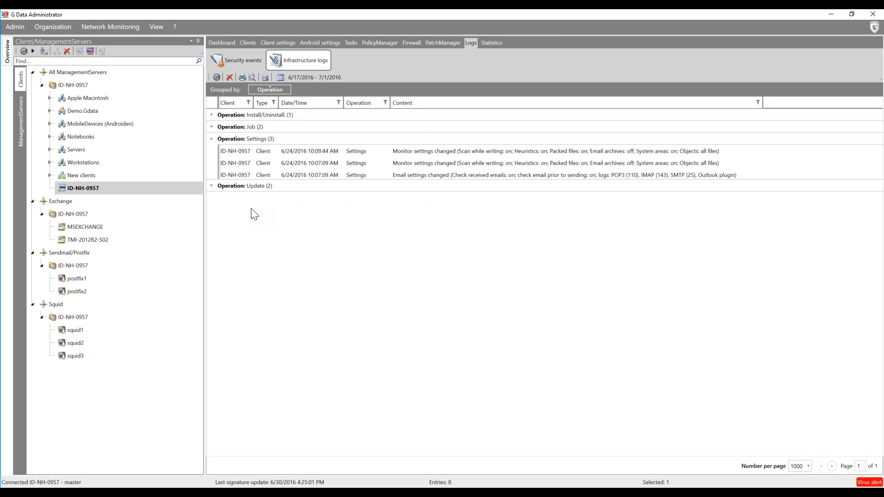
Show the client statistics with the display mode set to Pie chart.
left_click(489, 42)
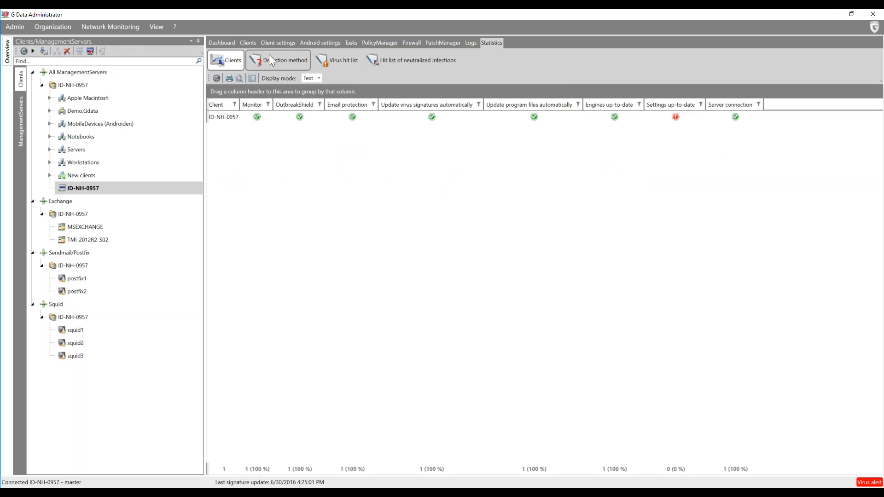
left_click(320, 78)
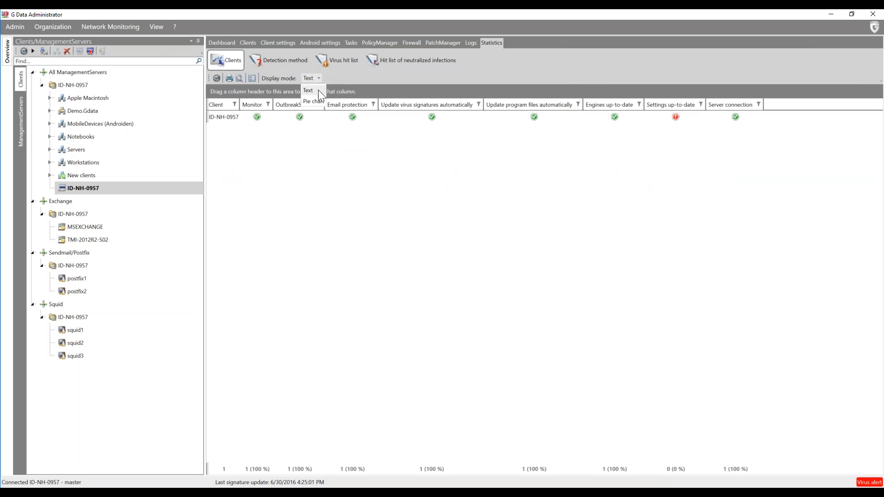
left_click(318, 102)
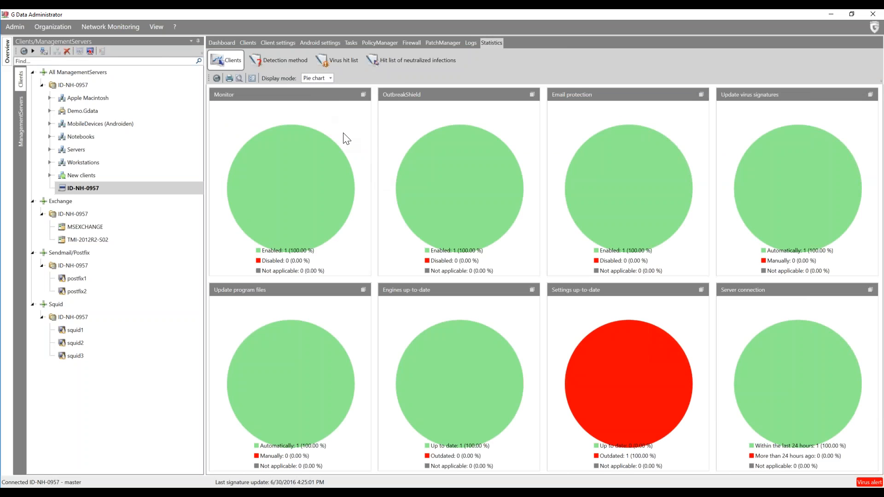
Set the client statistics display mode to Text and show the detection method, virus hit list and neutralized infections statistics.
left_click(331, 78)
left_click(321, 91)
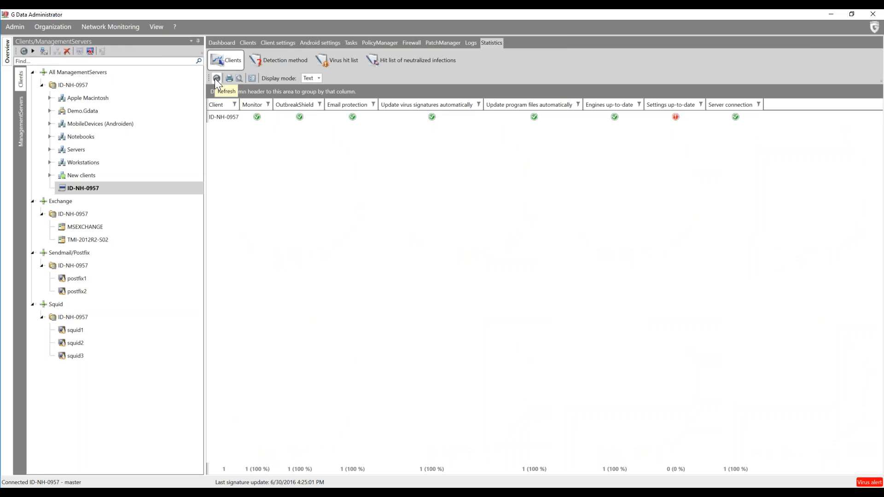
left_click(276, 57)
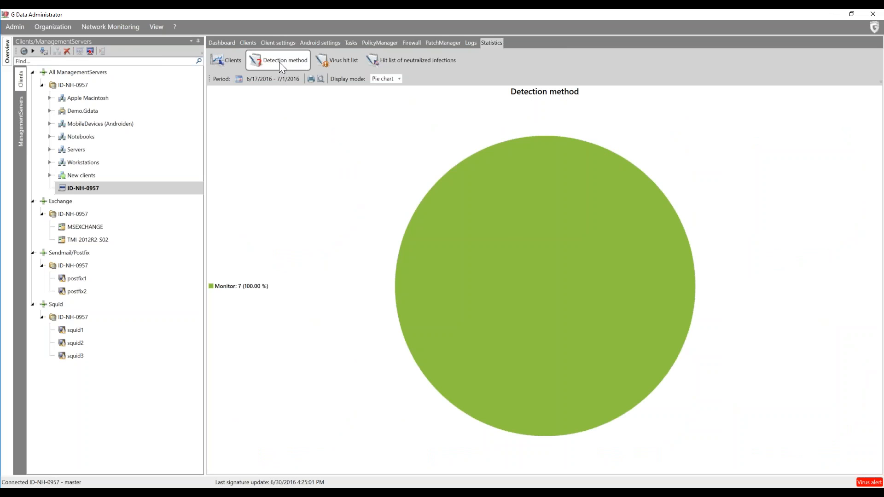
mouse_move(527, 261)
mouse_move(494, 273)
left_click(341, 57)
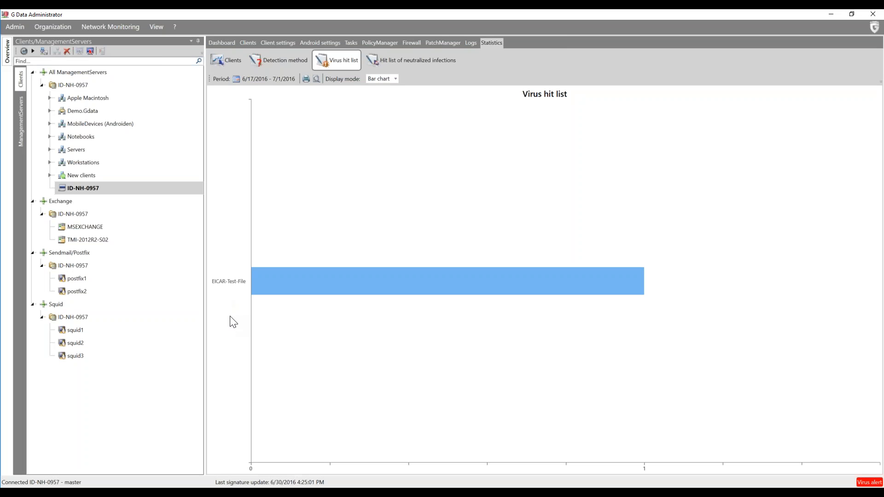
left_click(420, 58)
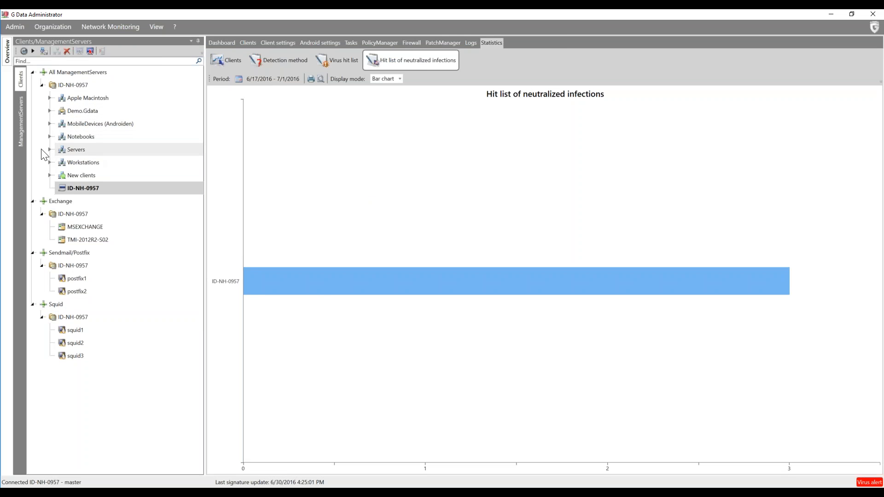
Show the neutralized infections hit list for the Sales workstations group, and return to client ID-NH-0957.
left_click(50, 162)
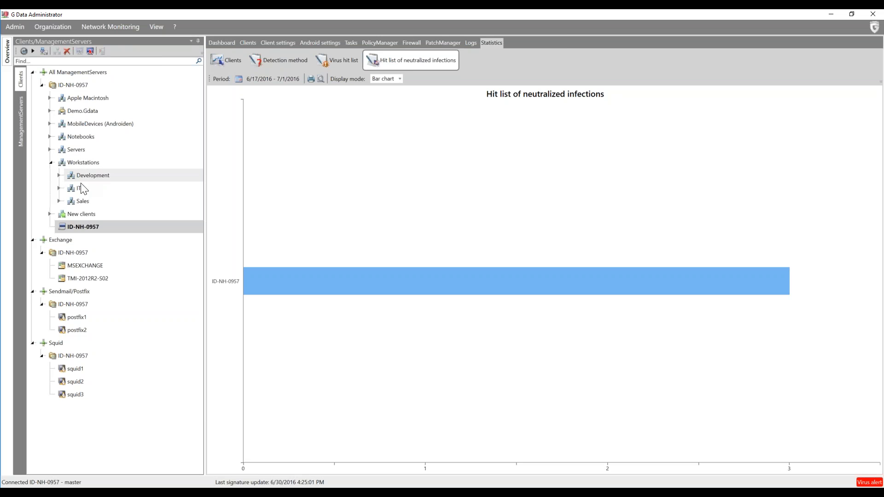
left_click(85, 200)
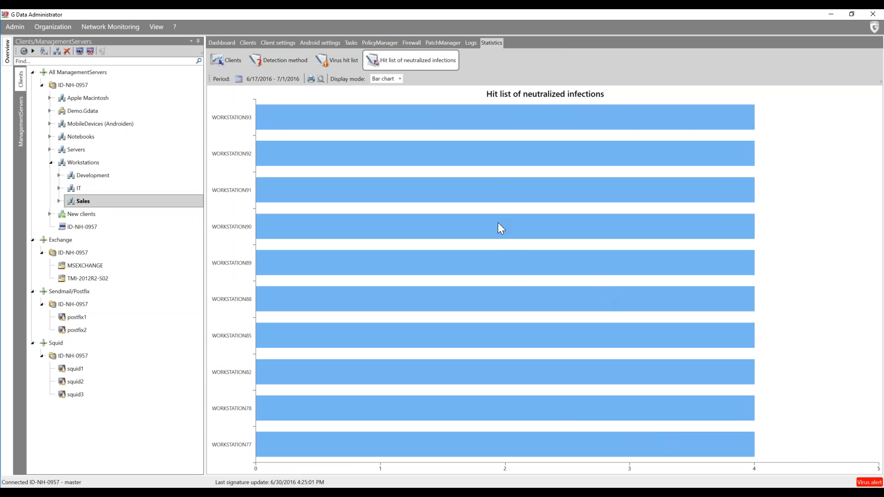
left_click(96, 227)
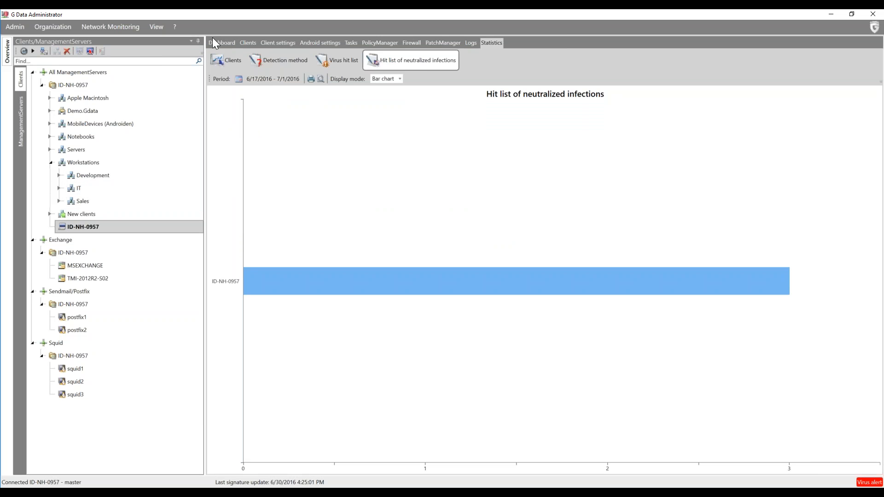
Show the dashboard for client ID-NH-0957, and view the ManagementServers' server overview and user accounts.
left_click(214, 42)
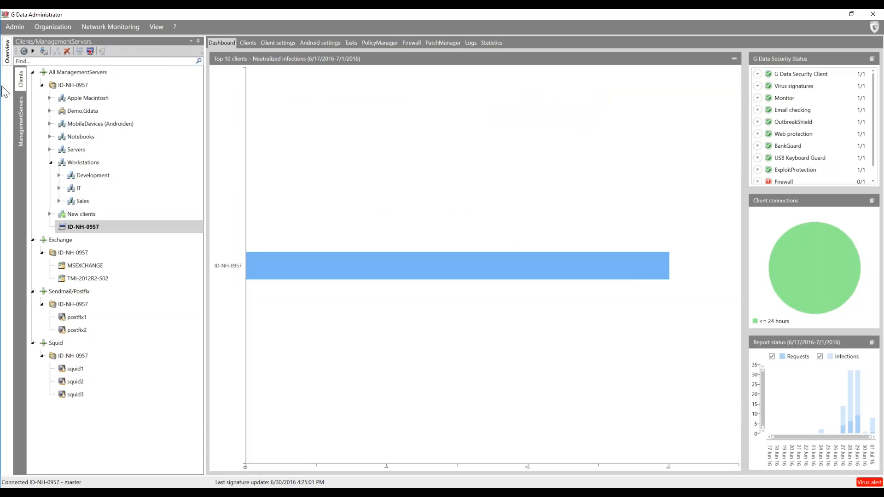
left_click(20, 125)
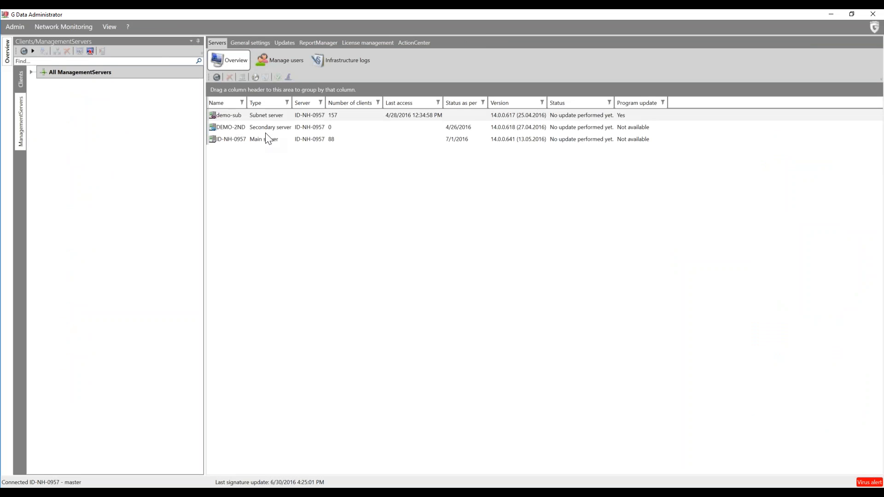
left_click(285, 61)
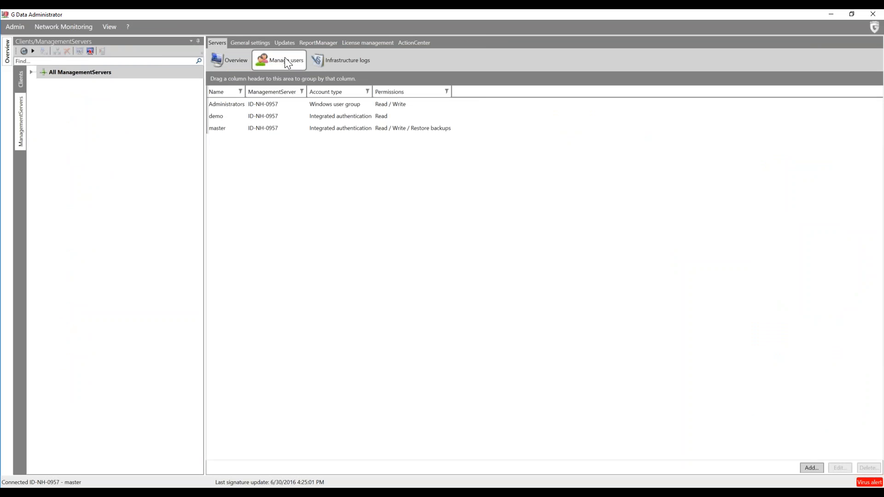
Show the ManagementServer infrastructure logs and examine the entries in the Update and Error groups.
left_click(349, 61)
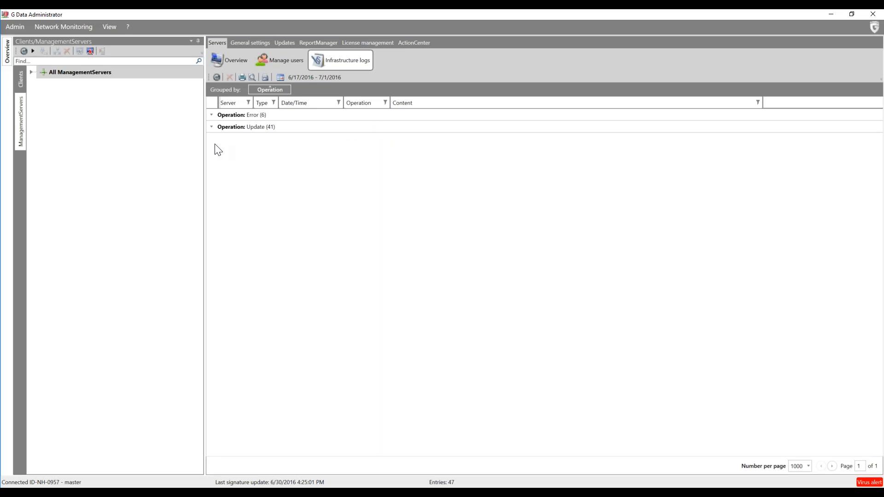
left_click(212, 127)
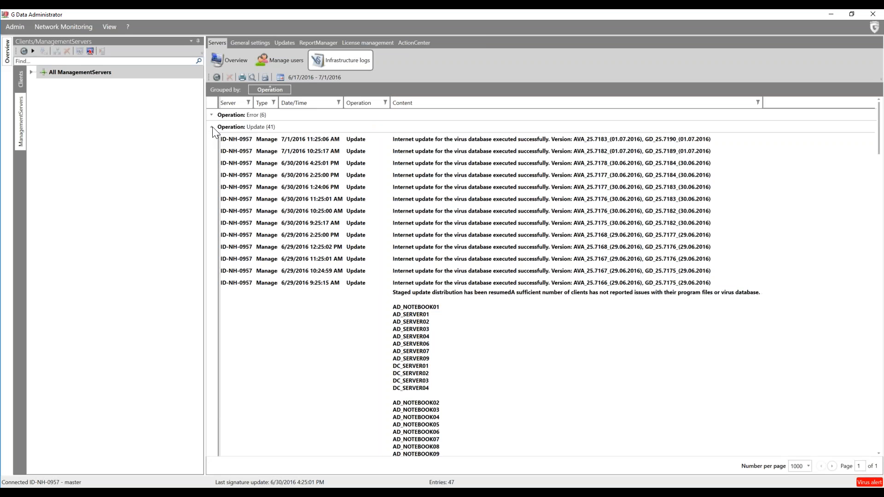
left_click(212, 126)
left_click(212, 115)
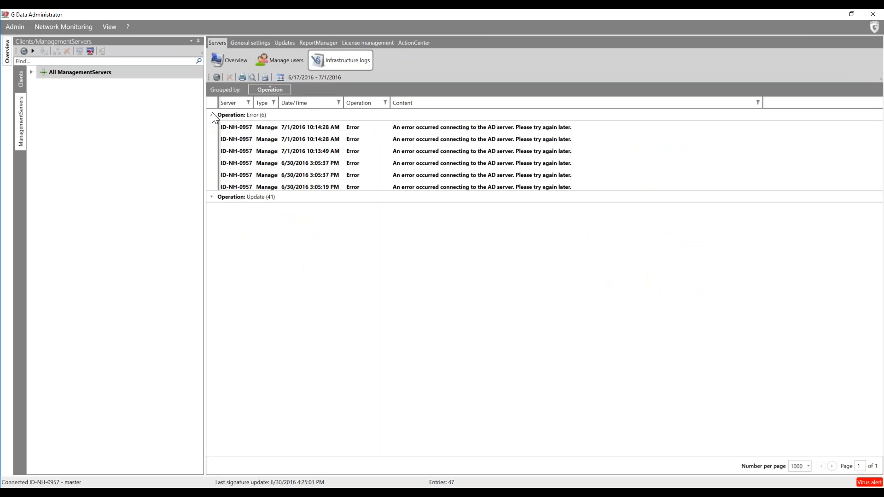
left_click(212, 115)
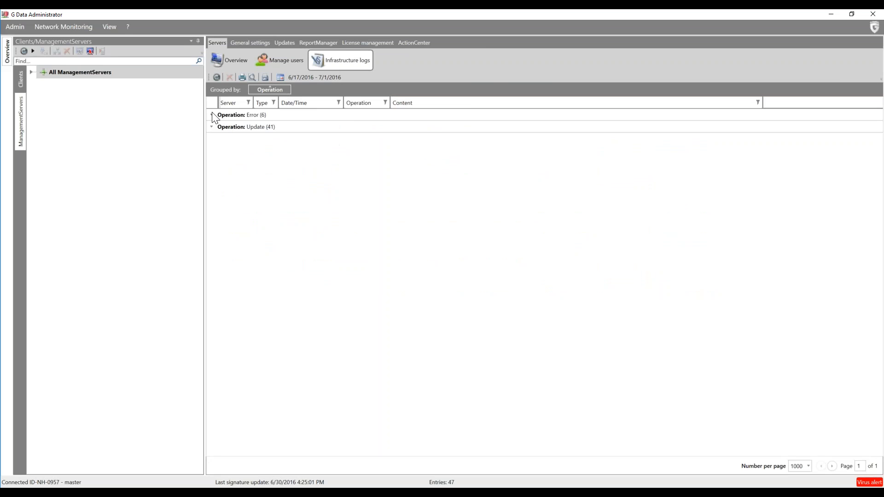
Enable automatic deletion of infrastructure logs older than 3 days in the general cleanup settings and apply it.
left_click(252, 40)
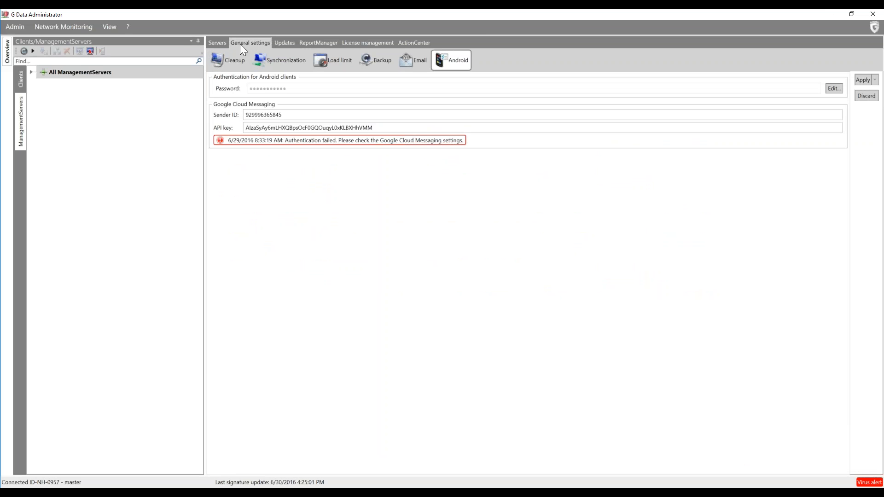
left_click(226, 62)
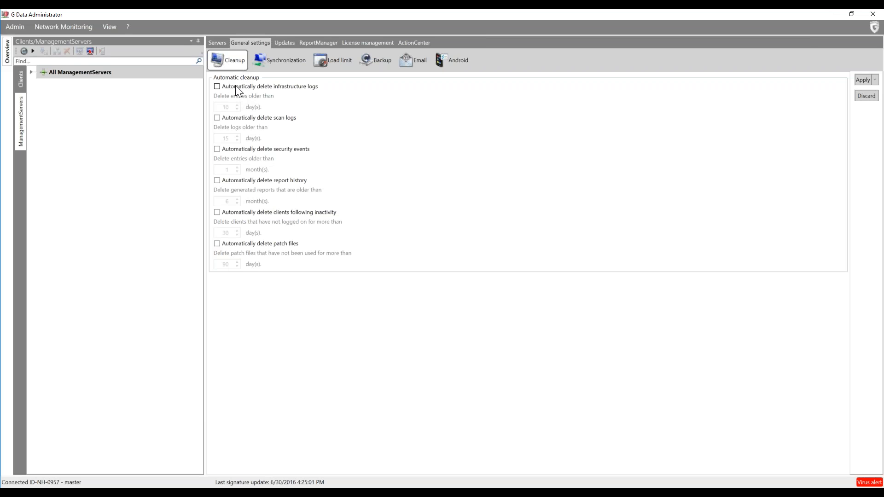
left_click(235, 86)
double_click(230, 107)
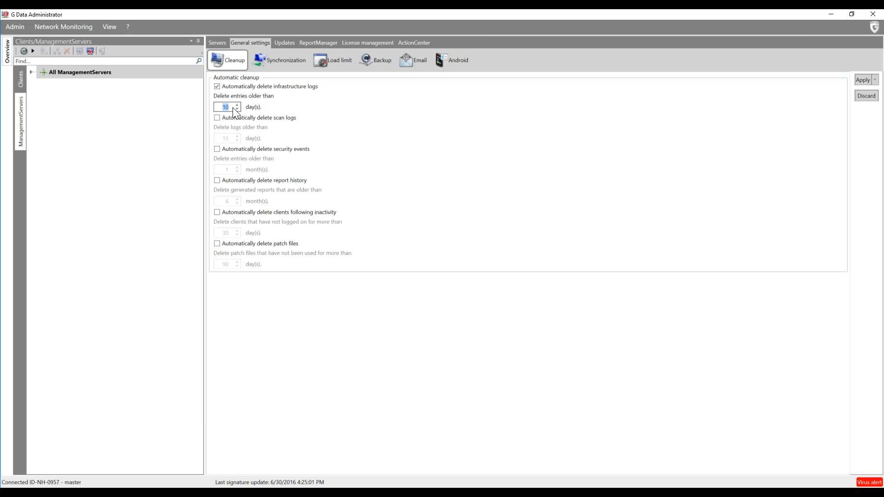
type("5")
left_click(237, 107)
left_click(237, 107)
left_click(237, 107)
left_click(237, 107)
left_click(236, 109)
left_click(237, 109)
left_click(237, 108)
left_click(237, 108)
left_click(236, 108)
left_click(237, 108)
left_click(236, 109)
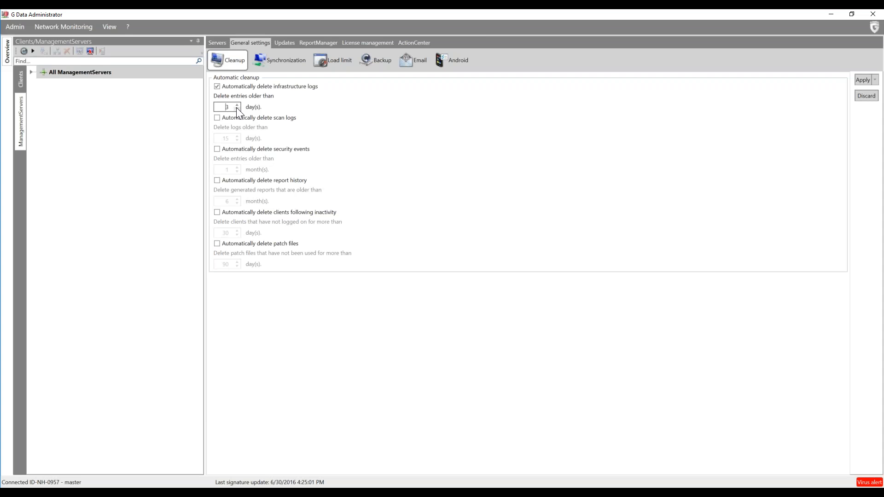
left_click(864, 81)
Increase the clients' main server synchronization interval and apply the change.
left_click(284, 63)
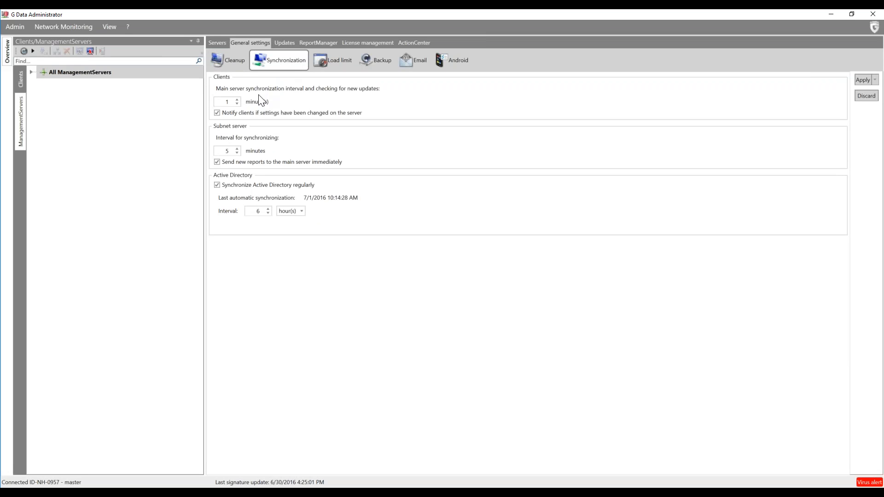
left_click(238, 99)
left_click(237, 100)
left_click(238, 99)
left_click(860, 82)
Show the load limit settings and try enabling the load limit for simultaneous client operations.
left_click(337, 68)
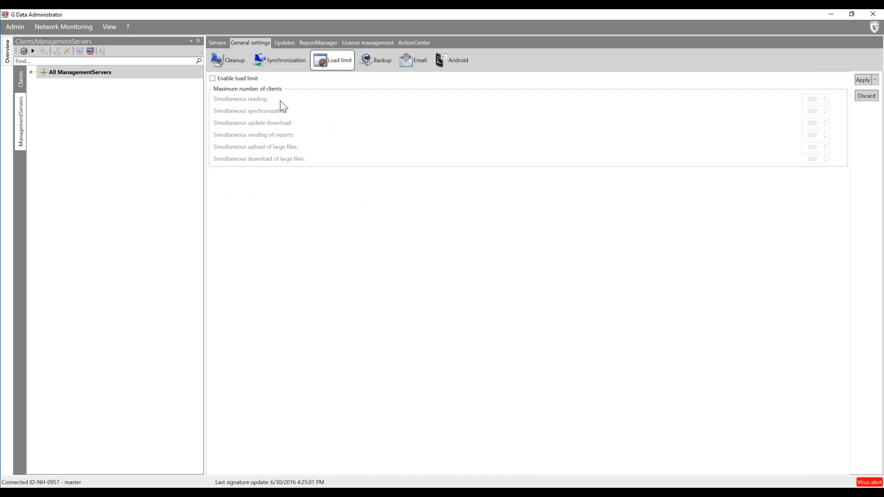
left_click(213, 79)
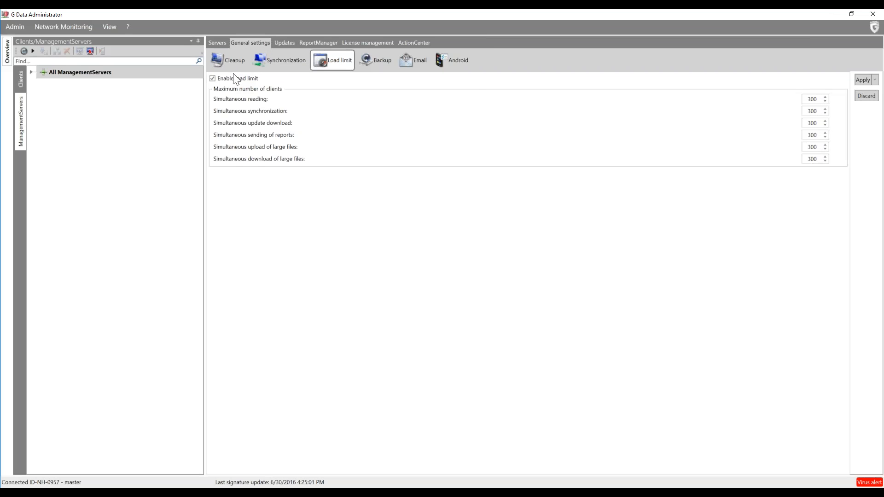
left_click(256, 81)
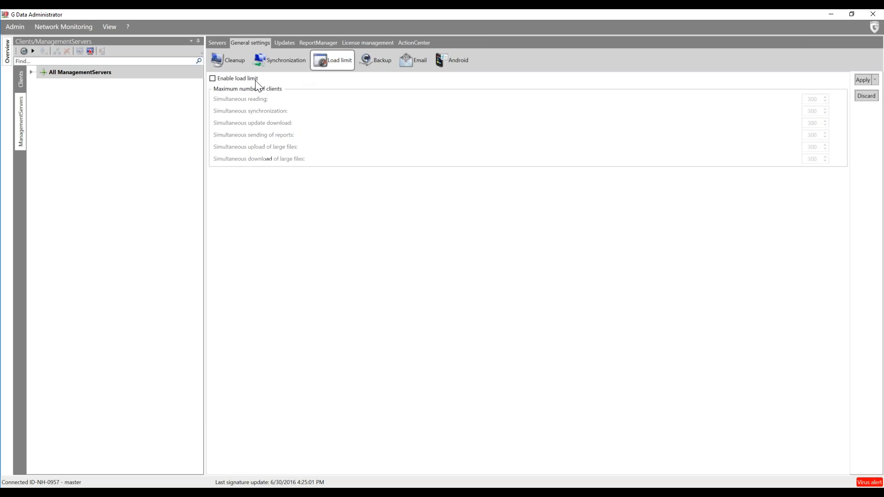
Show the backup, email and Android general settings, declining to apply changes to the email settings.
left_click(377, 61)
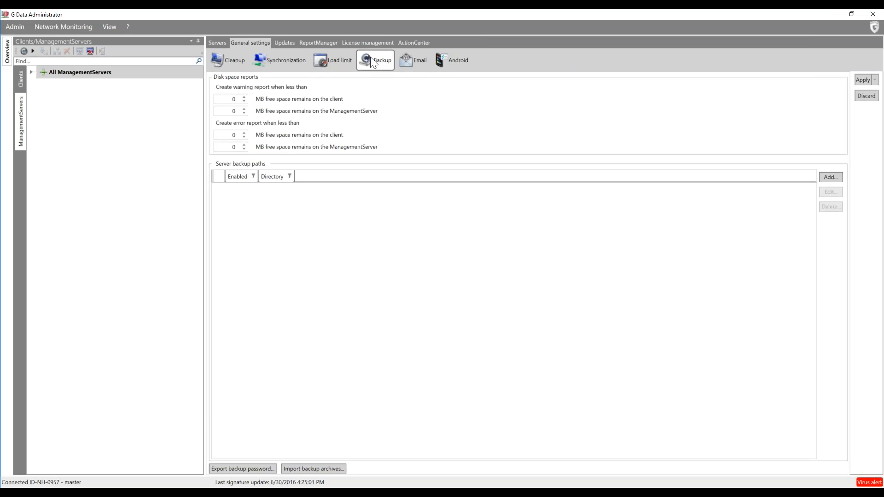
left_click(409, 58)
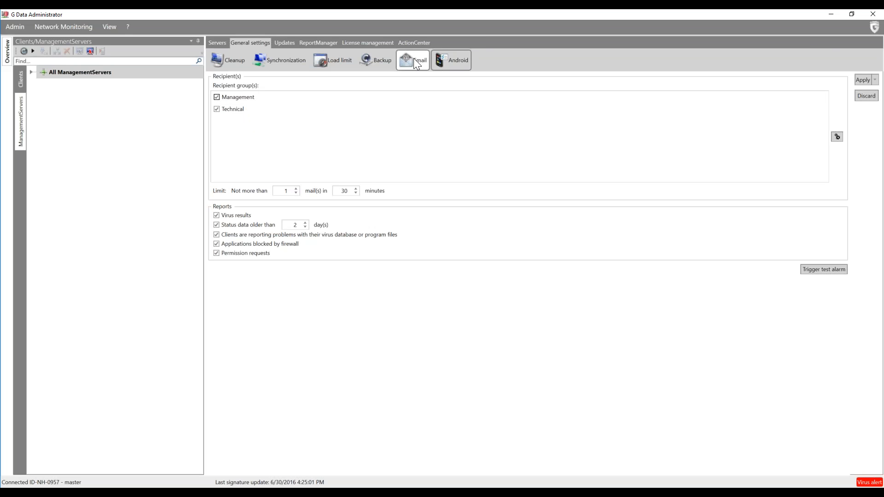
left_click(450, 63)
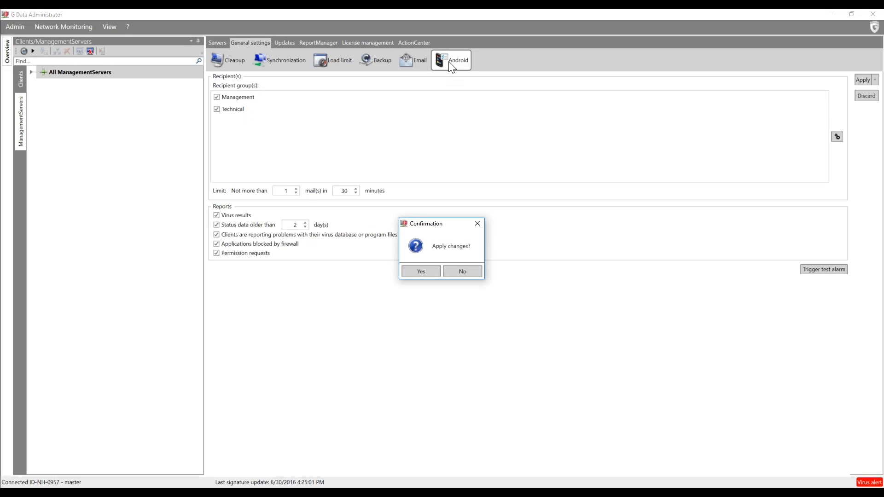
left_click(461, 276)
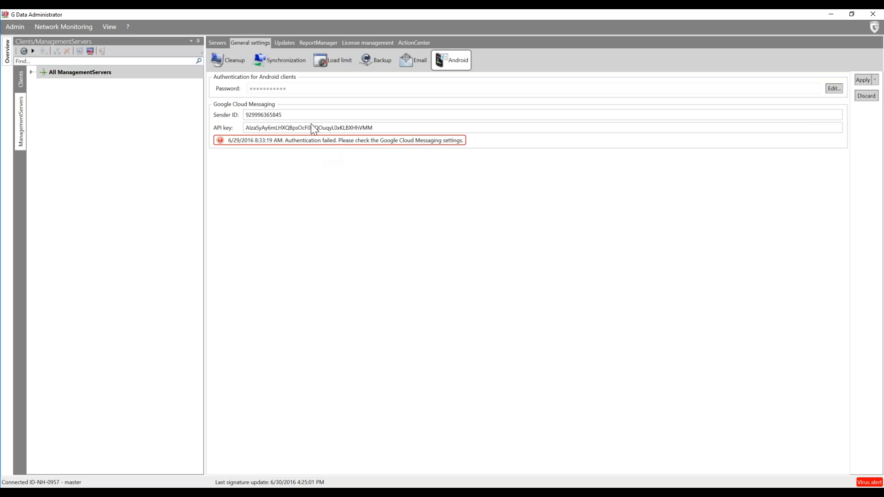
Show the update settings for signature updates, program updates, staged distribution, and access data.
left_click(284, 42)
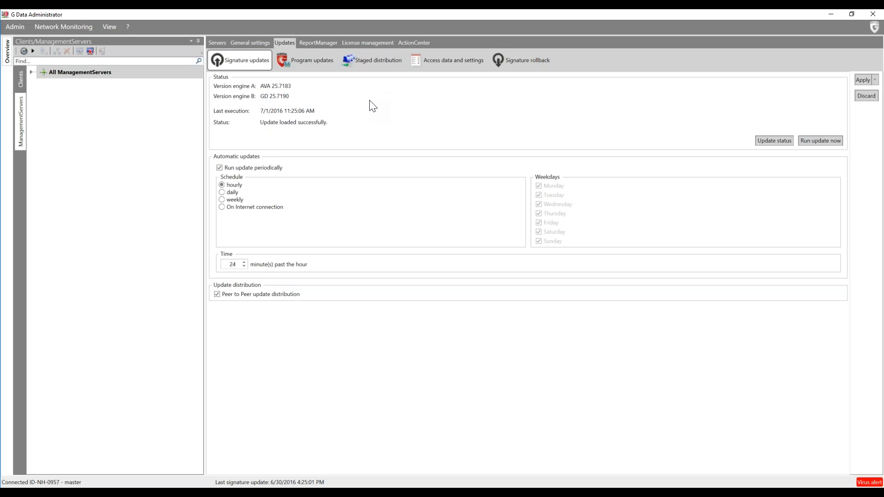
left_click(309, 64)
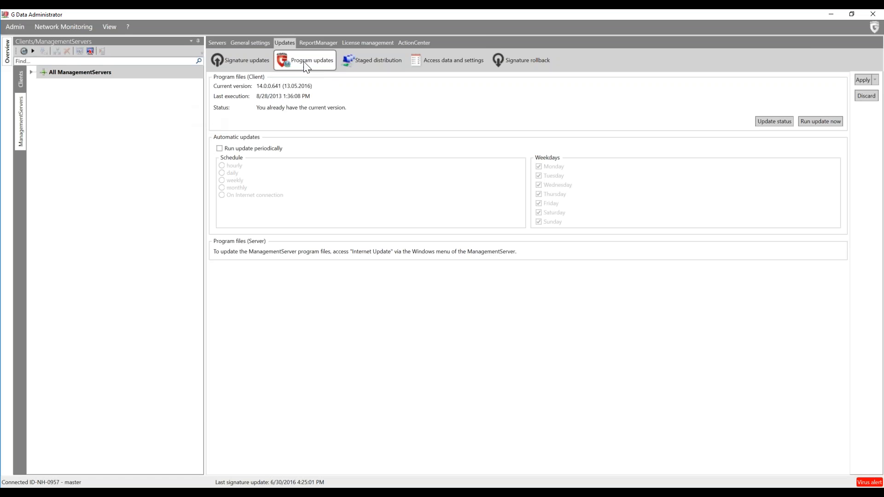
left_click(373, 60)
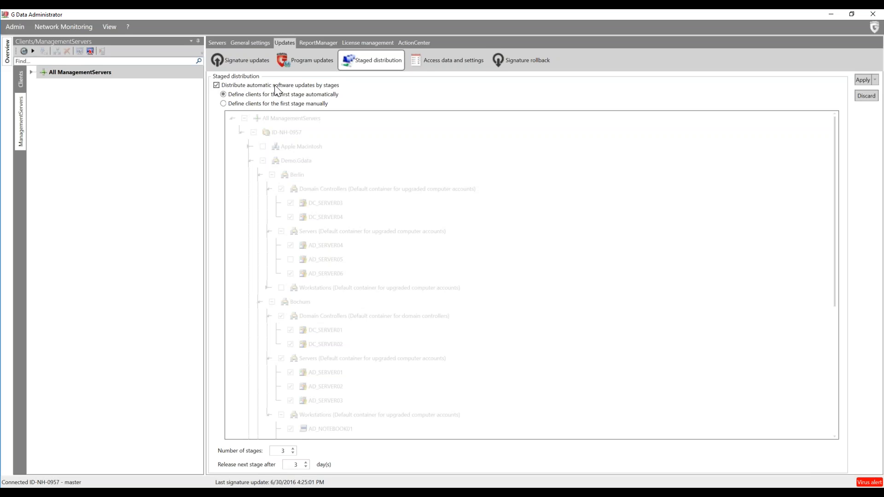
left_click(436, 68)
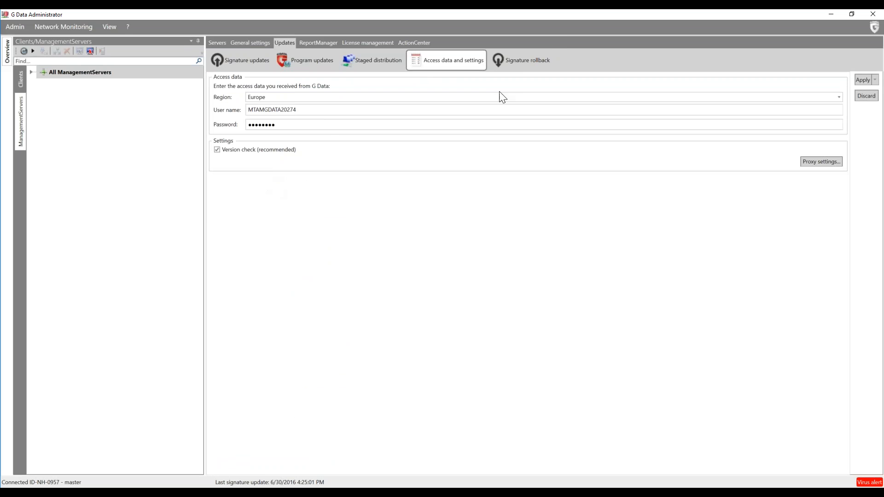
Increase the number of update rollbacks in the signature rollback settings and apply the change.
left_click(522, 61)
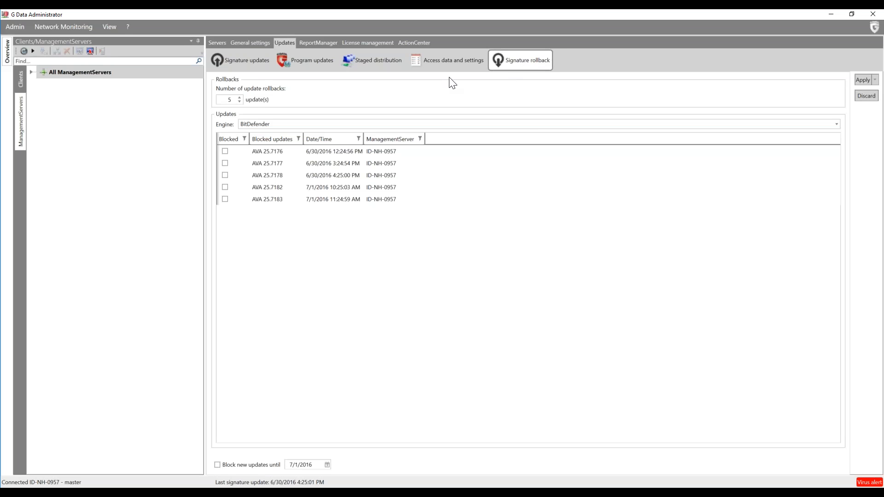
left_click(240, 98)
left_click(239, 97)
left_click(859, 80)
Open the 6/23/2016 report of the monthly Malware Statistik in ReportManager and maximize its window.
left_click(321, 43)
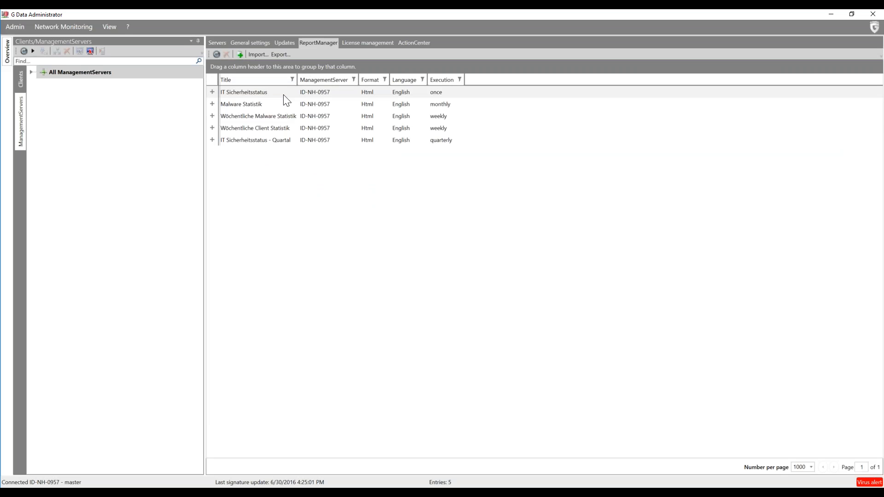
left_click(213, 104)
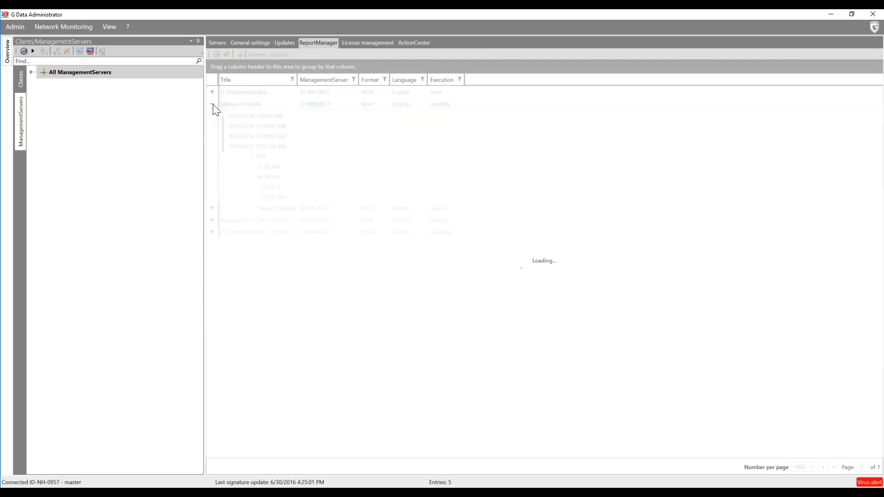
left_click(252, 117)
double_click(252, 117)
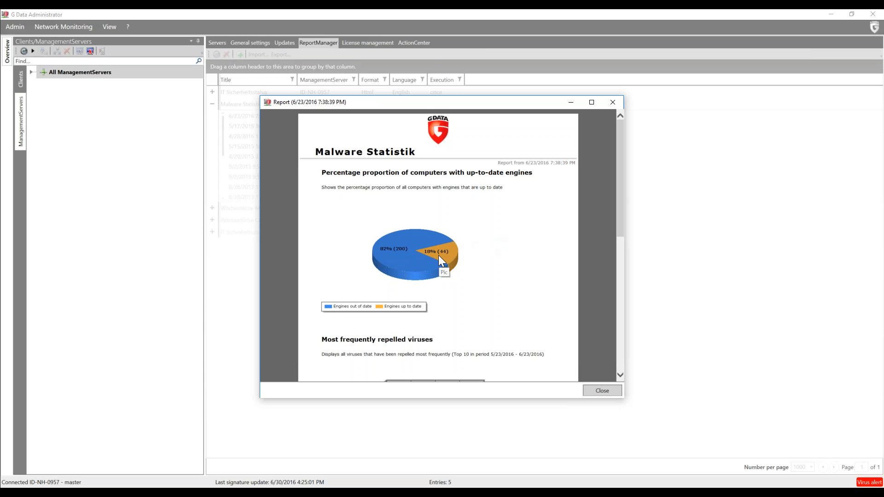
left_click(592, 102)
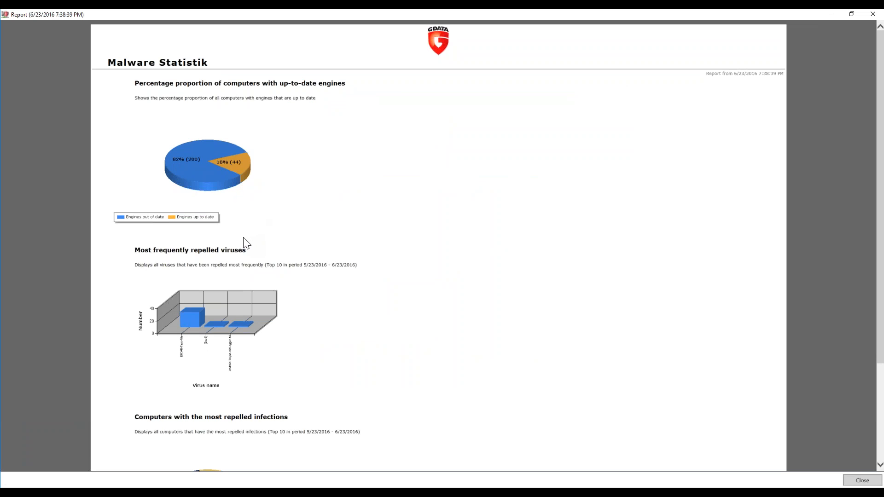
Review the whole Malware Statistik report from start to end, close it, and collapse its list of generated reports.
scroll(245, 240, "down", 3)
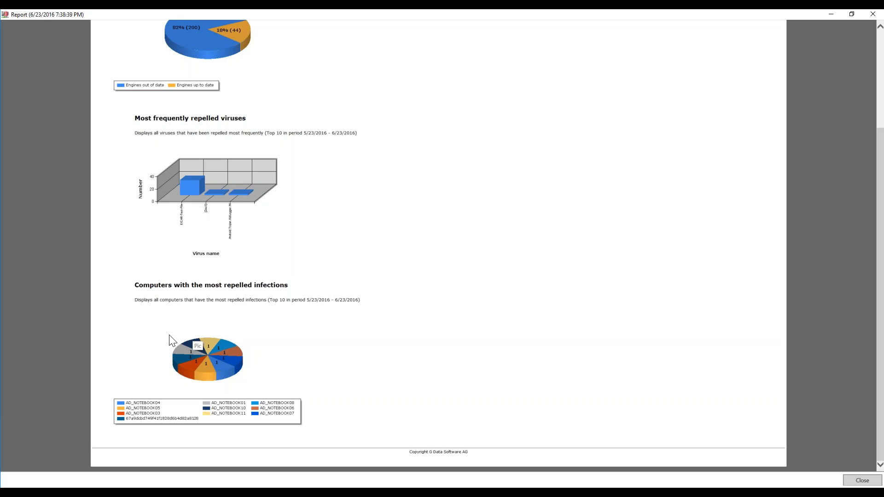
scroll(169, 333, "up", 3)
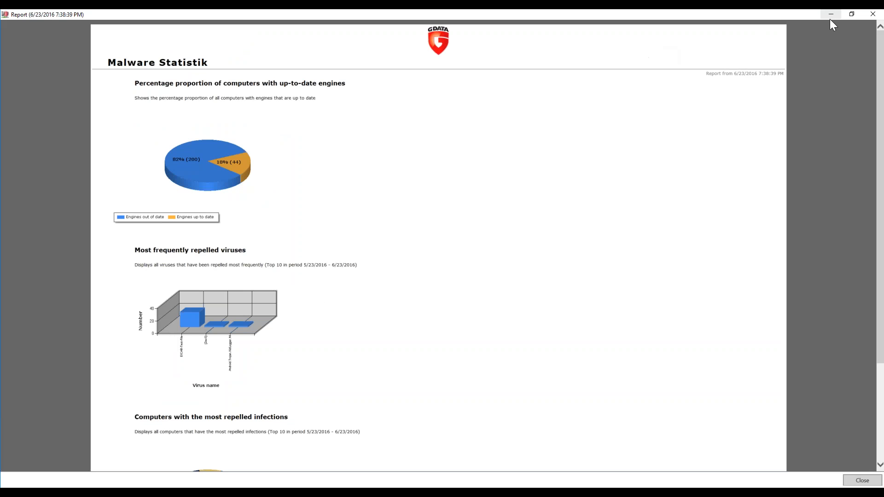
left_click(873, 16)
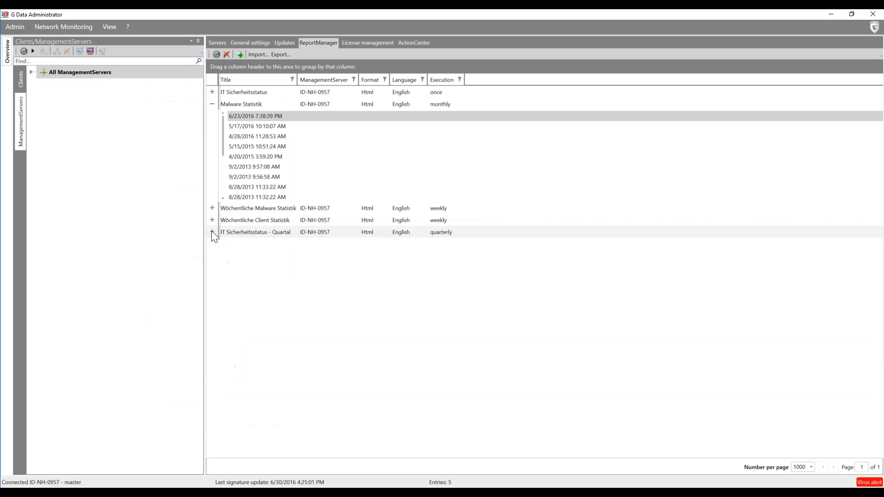
left_click(213, 104)
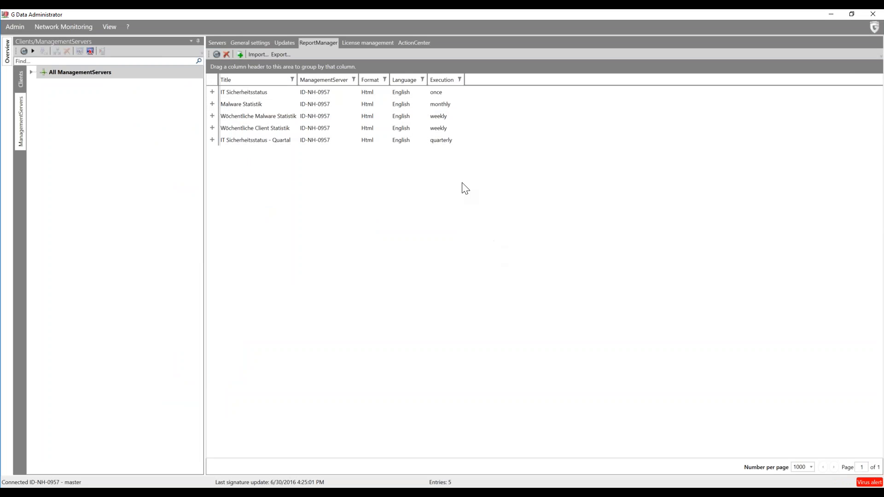
Show the license management entry for server ID-NH-0957 and the ActionCenter authentication settings.
left_click(359, 47)
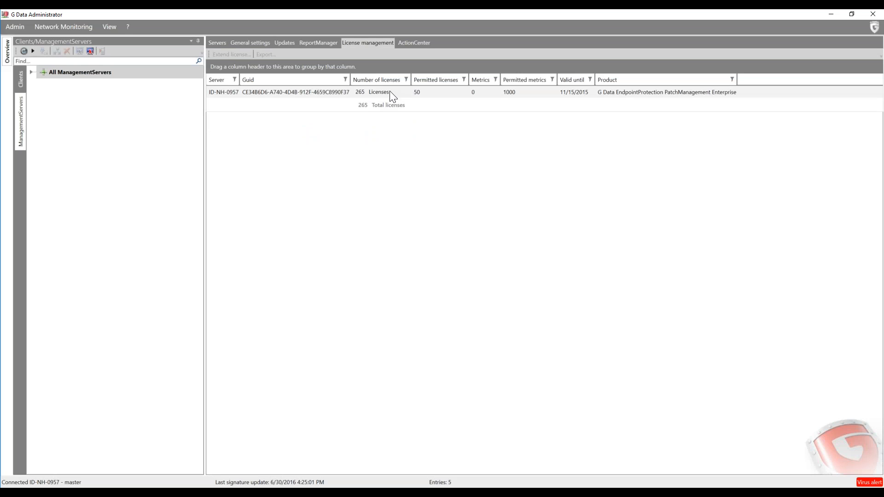
left_click(442, 94)
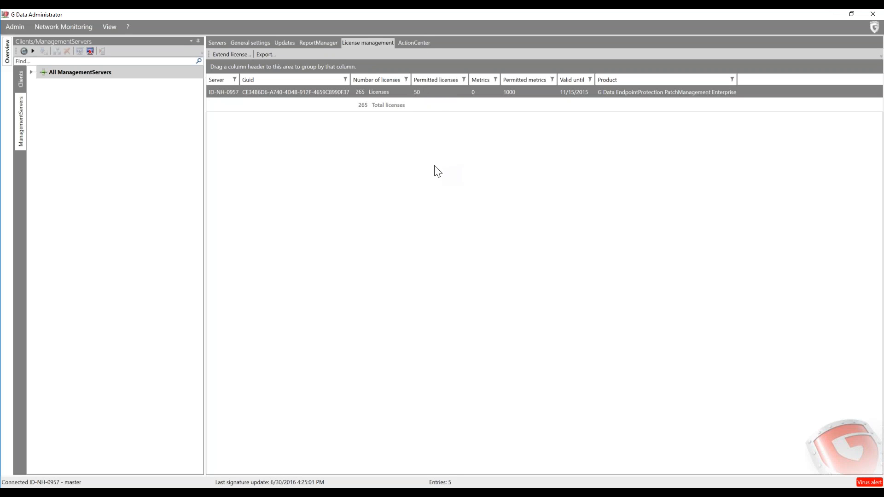
left_click(414, 42)
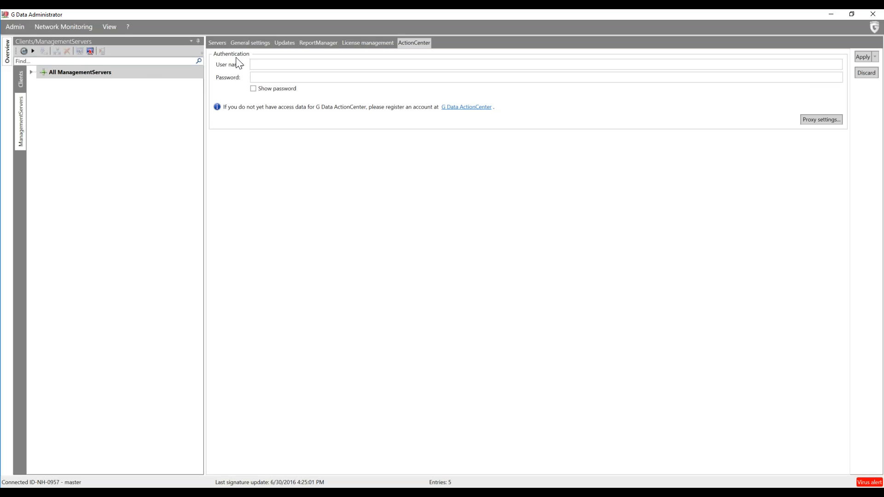
Show the servers' infrastructure logs again and the automatic cleanup options in the general settings.
left_click(216, 43)
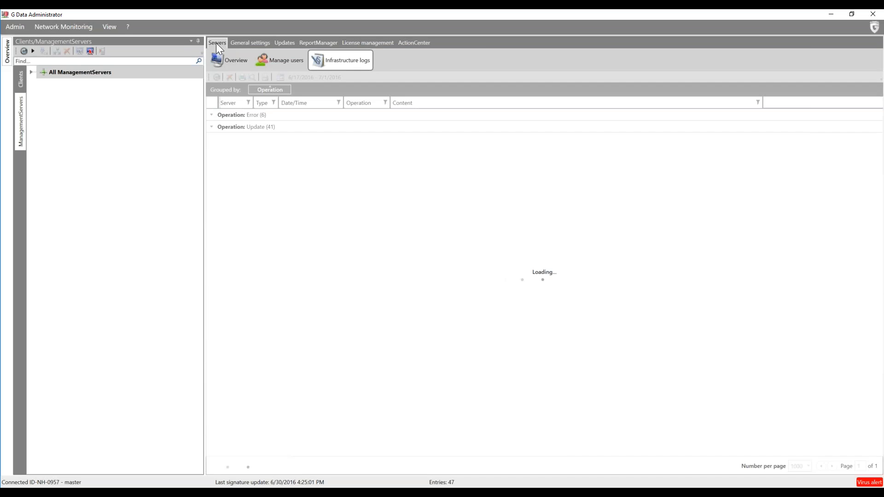
left_click(245, 43)
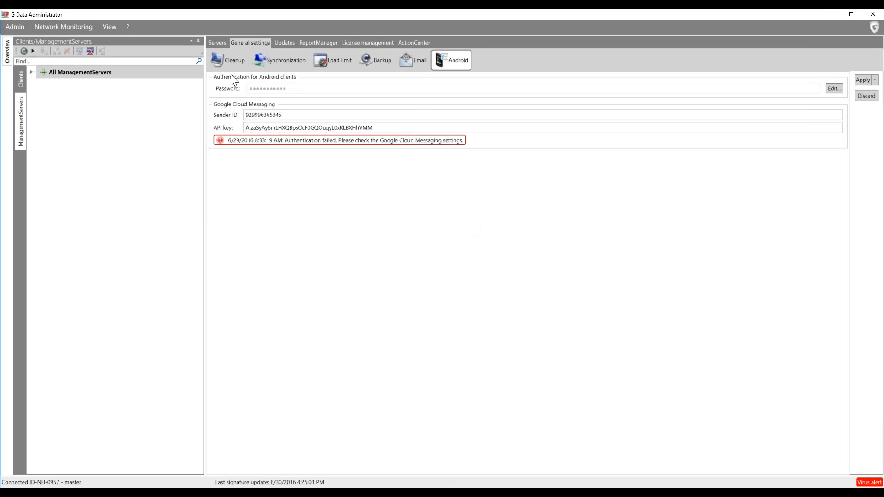
left_click(230, 67)
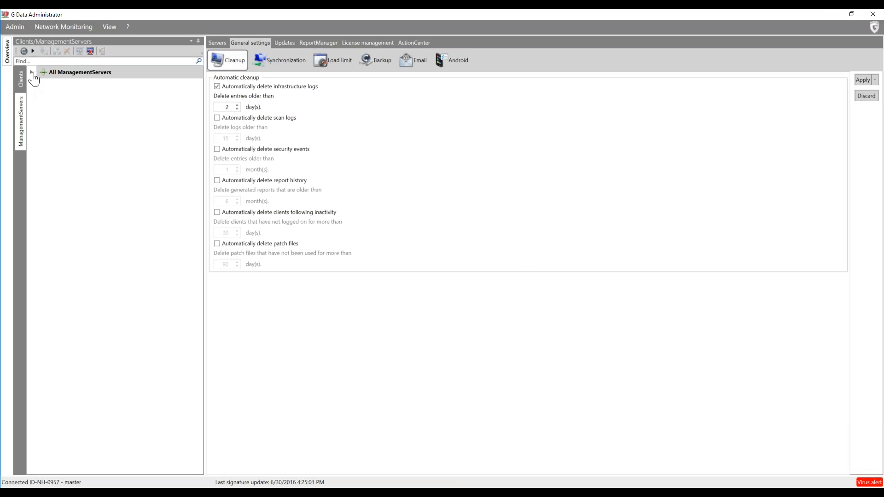
Expand the ManagementServers tree, return to the clients view, and show the client settings of client ID-NH-0957.
left_click(32, 72)
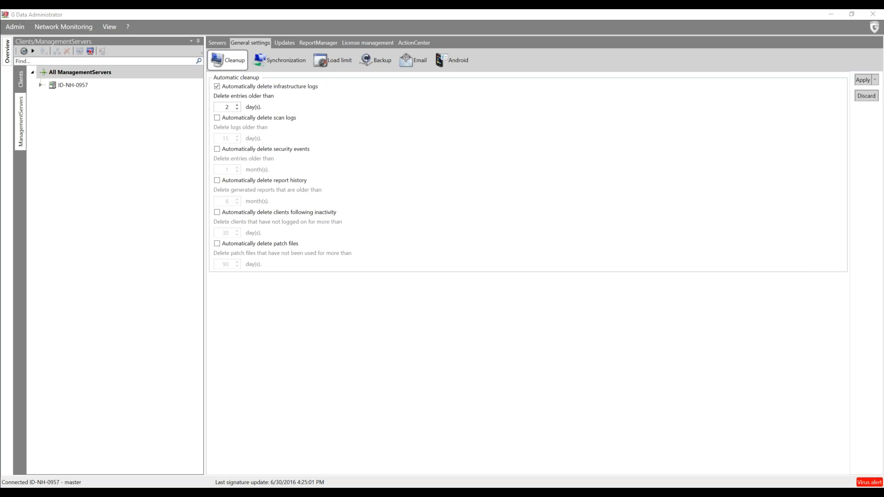
left_click(19, 78)
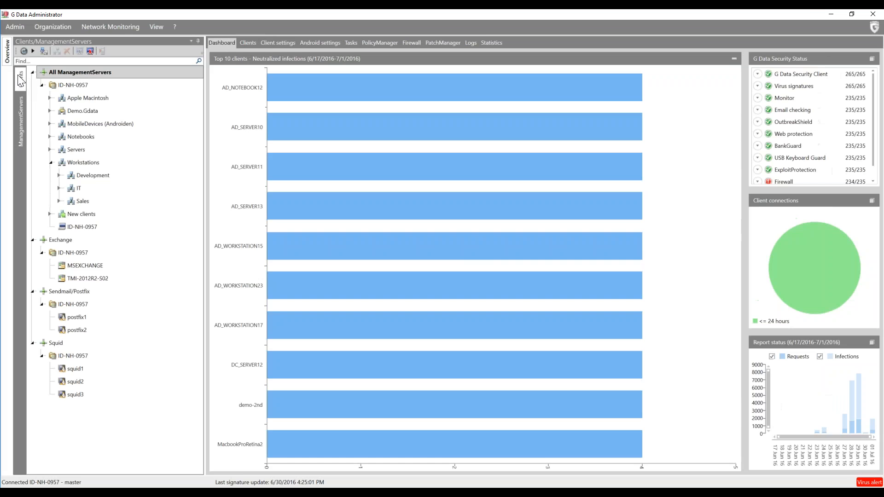
left_click(71, 228)
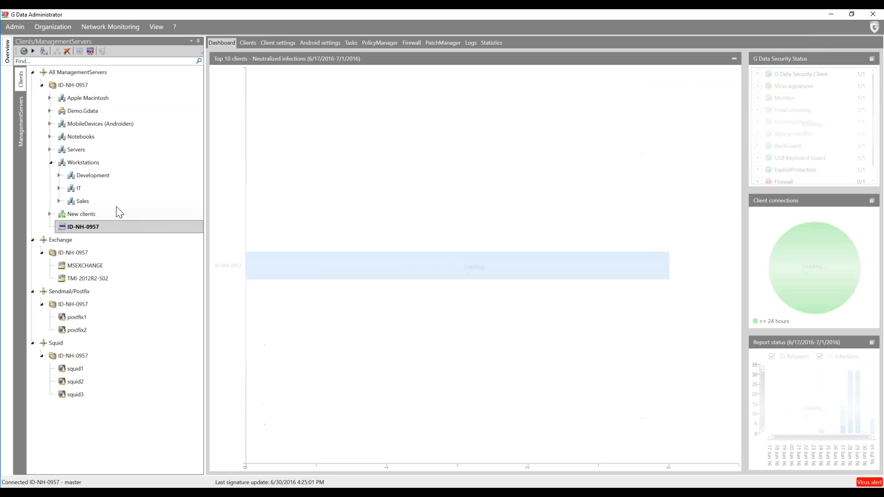
left_click(247, 43)
left_click(280, 42)
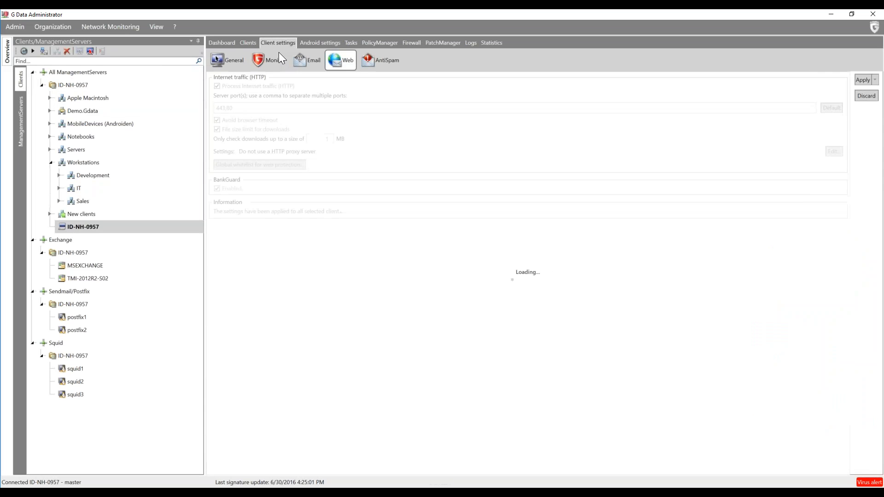